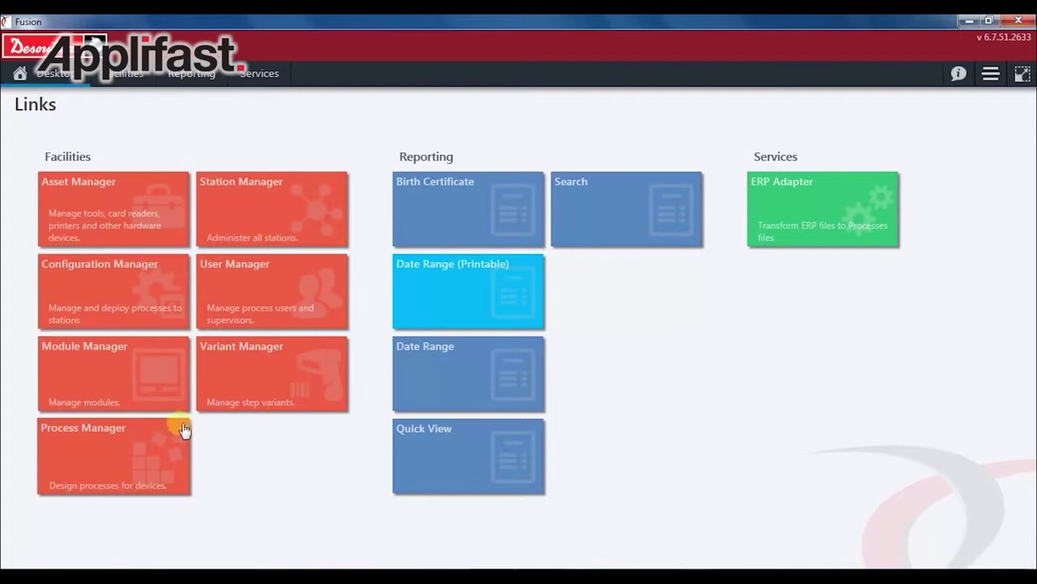
# Step: Open The Assembly Show project in Process Manager and display the process steps of The Assembly Show - Station 1
pyautogui.click(116, 467)
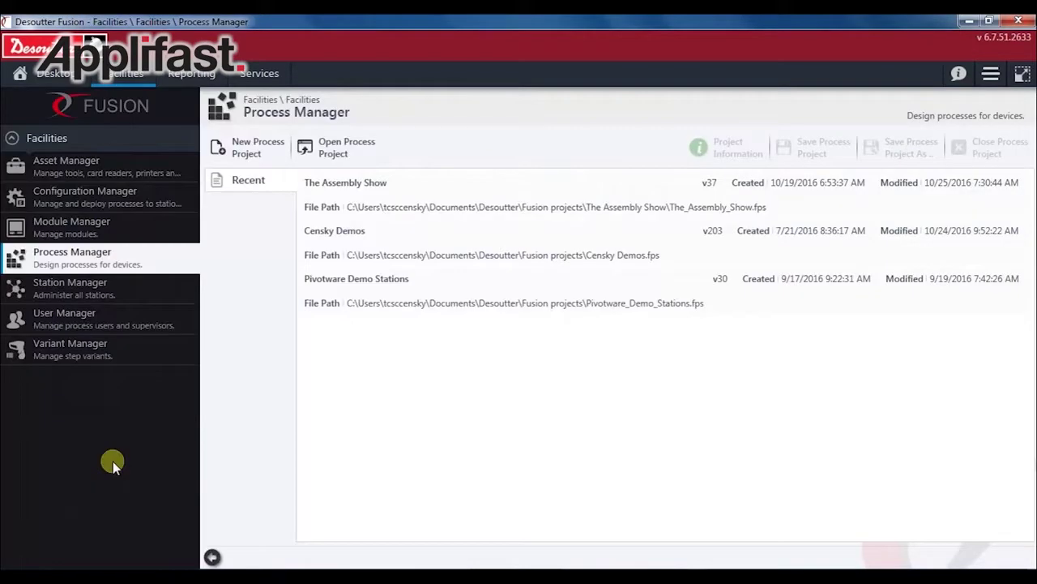
pyautogui.click(483, 199)
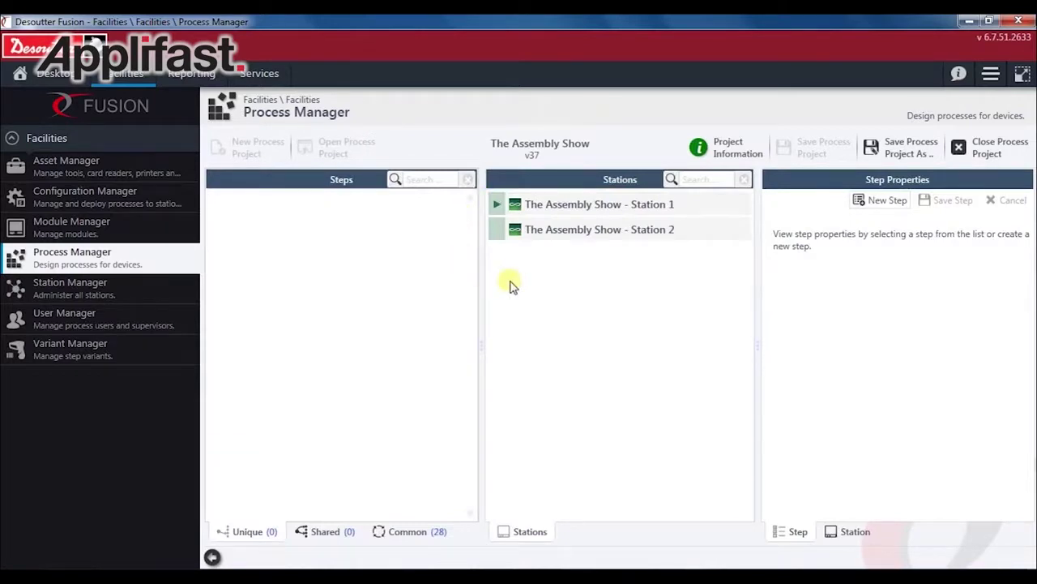
pyautogui.click(492, 206)
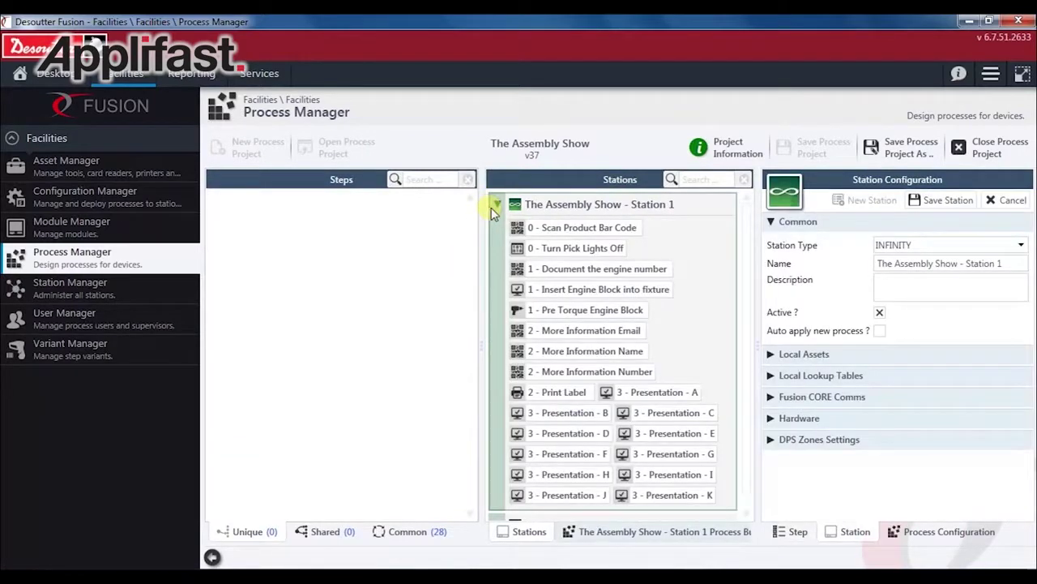
pyautogui.click(660, 531)
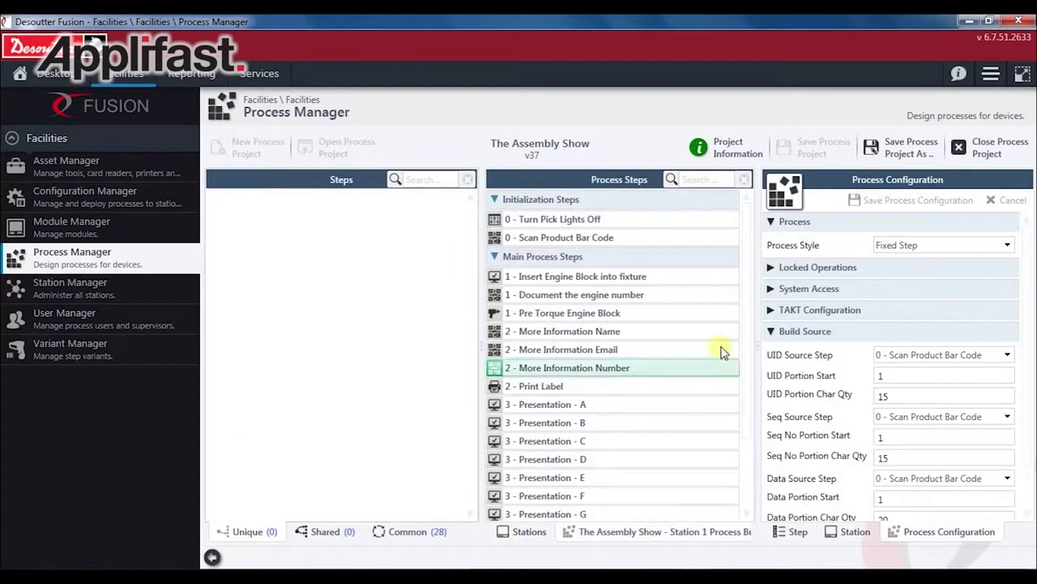
pyautogui.moveTo(746, 274)
pyautogui.mouseDown()
pyautogui.moveTo(750, 355)
pyautogui.moveTo(747, 256)
pyautogui.mouseUp()
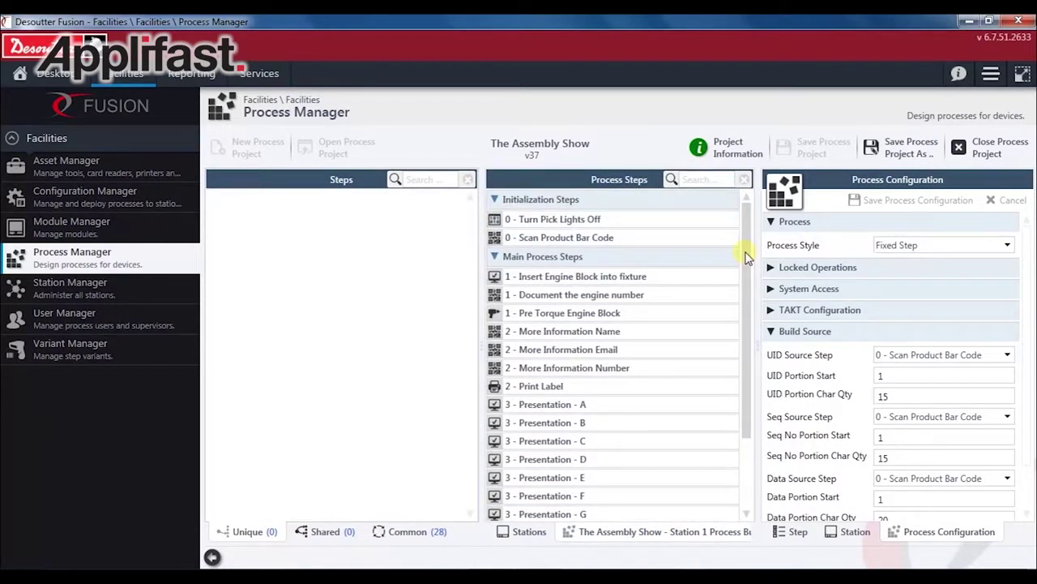
# Step: Open the properties of the "1 - Insert Engine Block into fixture" step and save that step
pyautogui.click(671, 277)
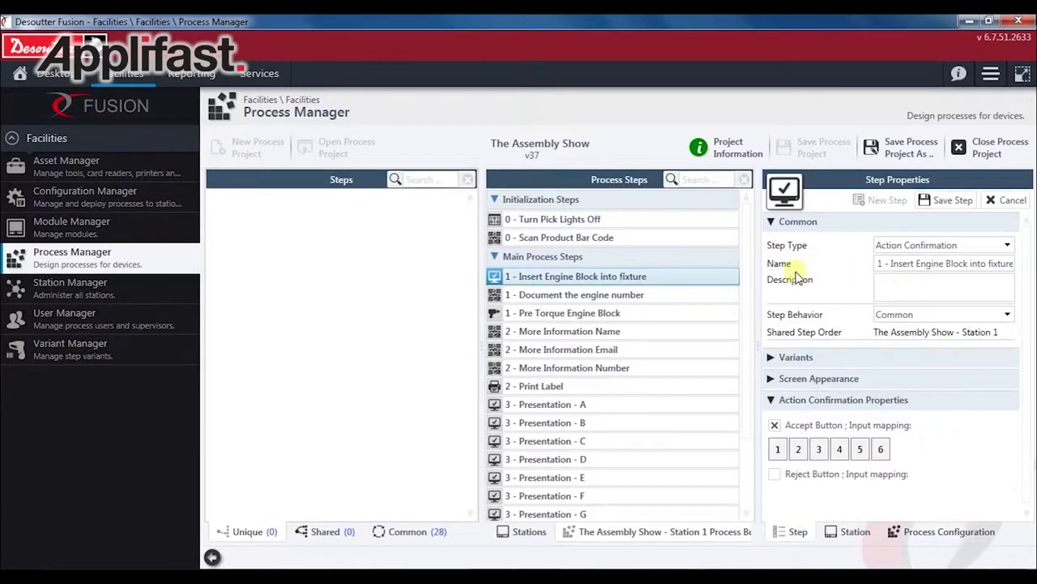
pyautogui.click(669, 299)
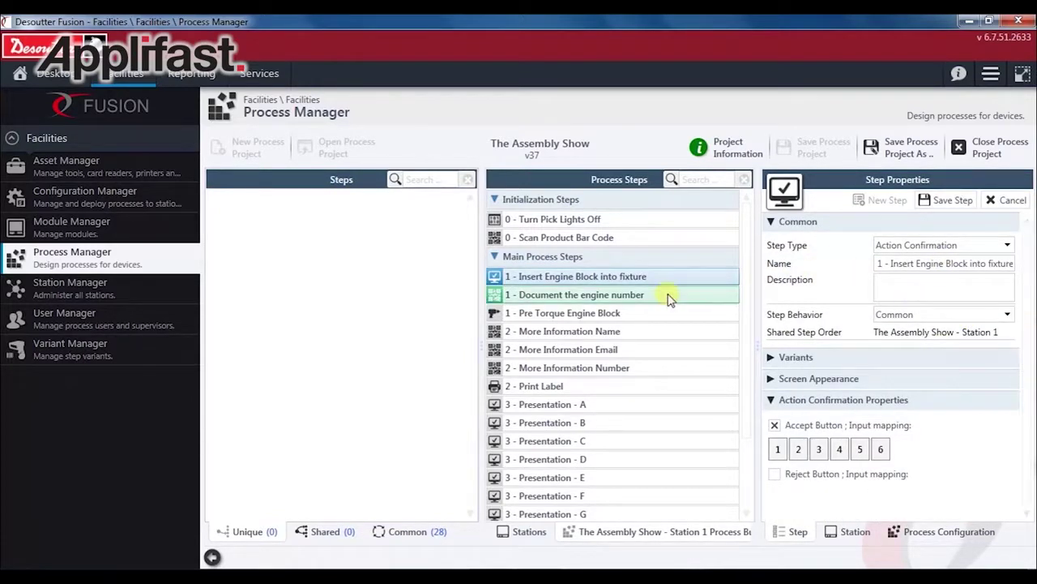
pyautogui.moveTo(669, 298); pyautogui.dragTo(762, 464)
pyautogui.click(945, 200)
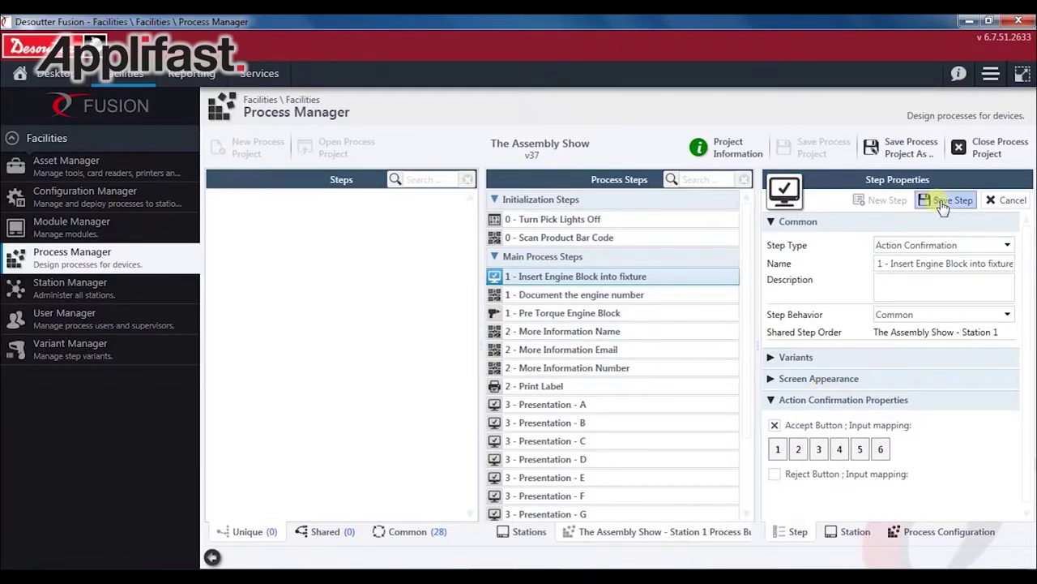
# Step: Create a new Action Tool step named "1 - Final Torque Engine Block" with Common step behavior
pyautogui.click(892, 202)
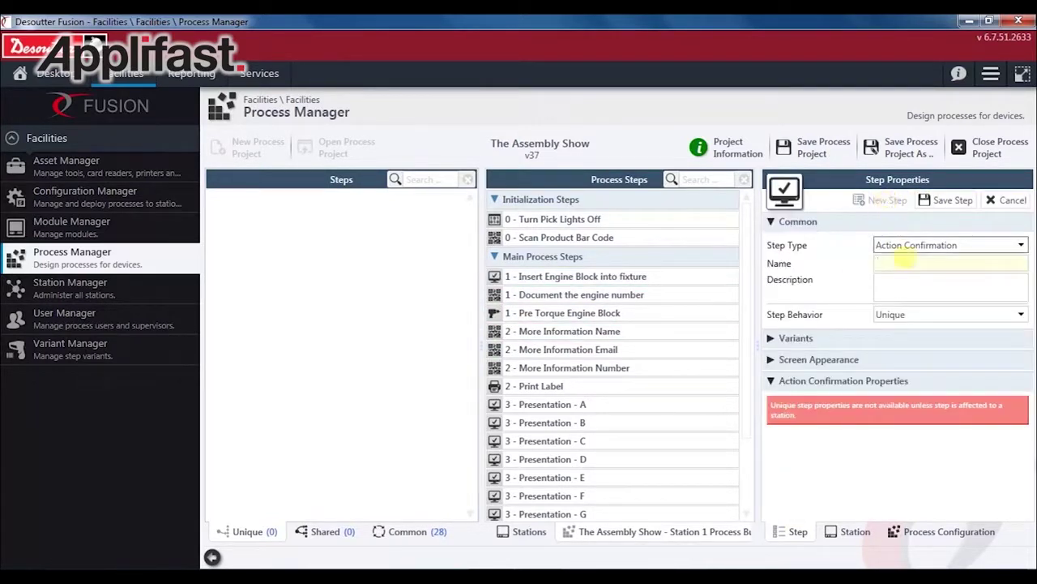
pyautogui.click(914, 246)
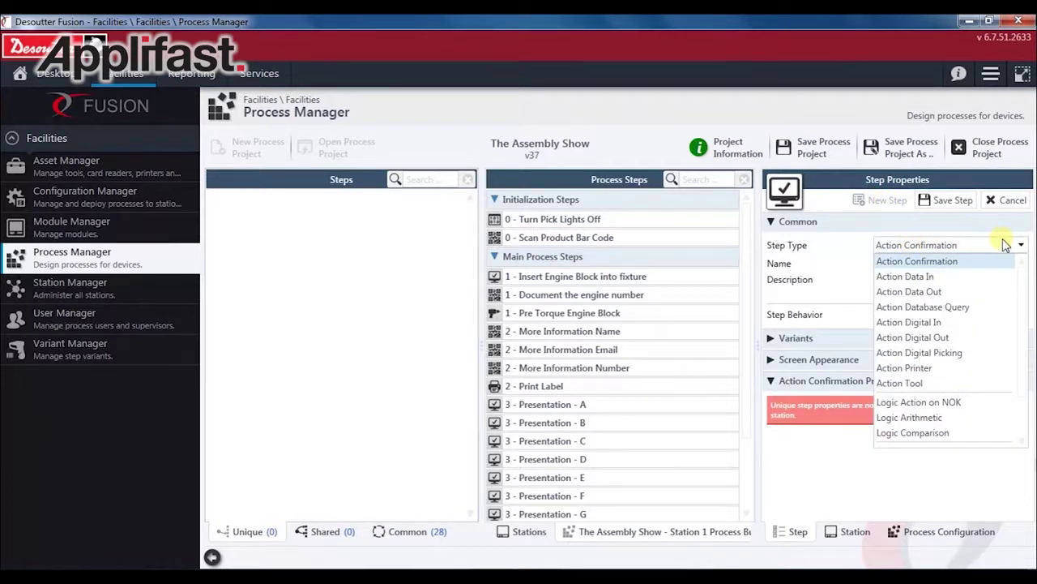
pyautogui.click(983, 386)
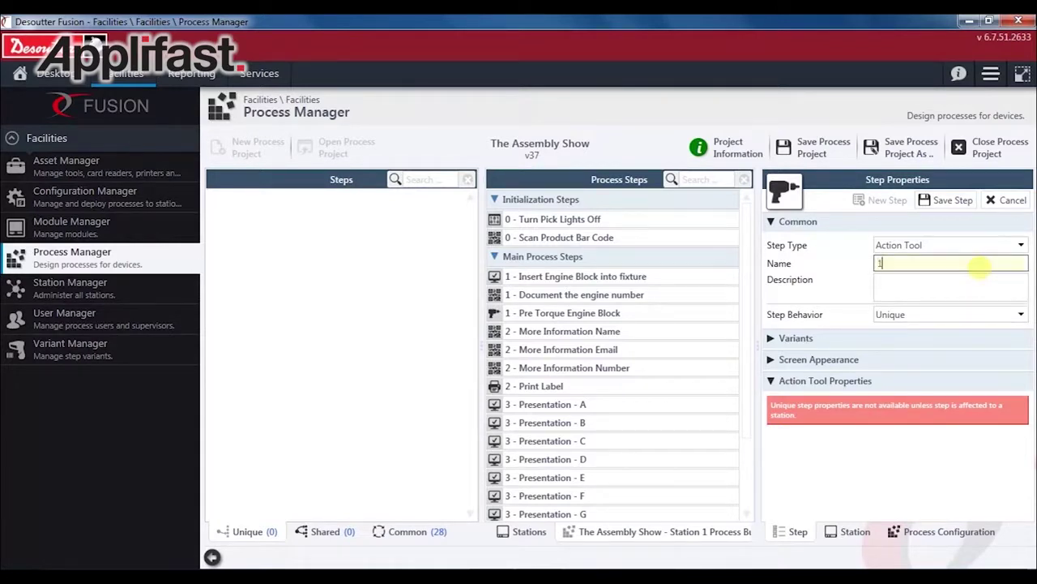
pyautogui.write('inal Torque Engine Block')
pyautogui.click(980, 315)
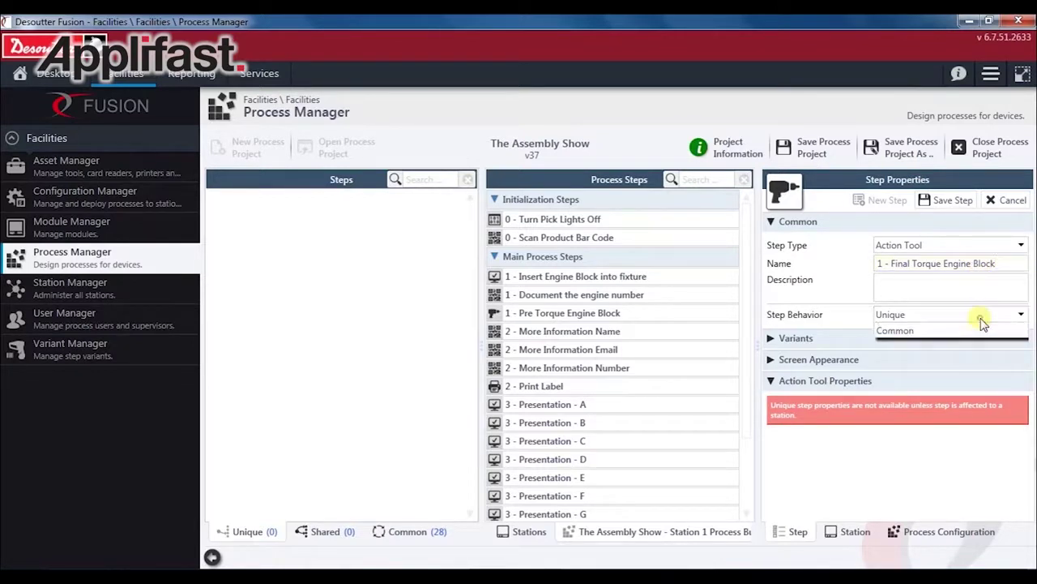
pyautogui.click(978, 361)
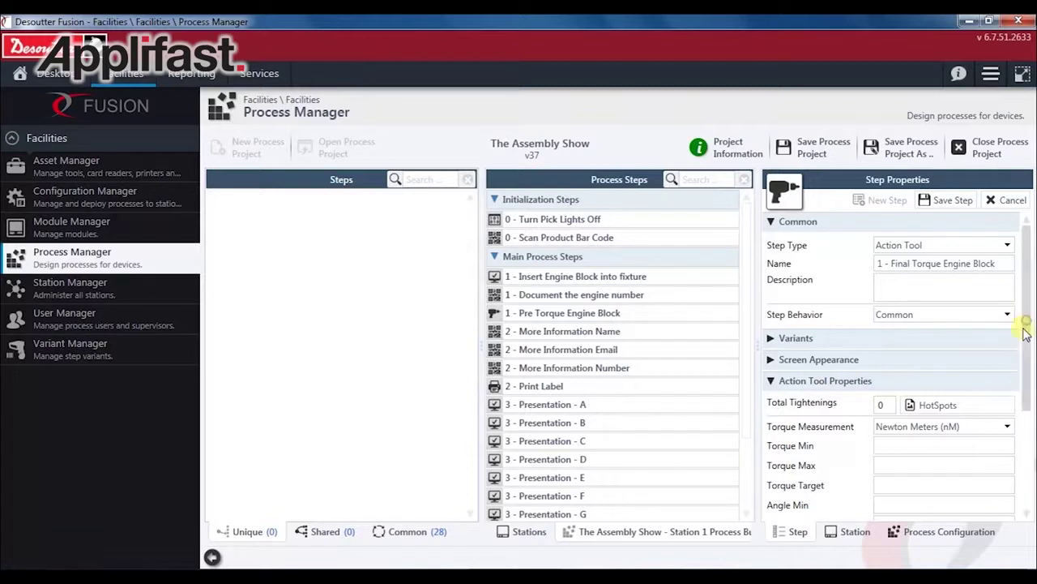
# Step: Add The Assembly Show variant to the new Action Tool step
pyautogui.click(962, 344)
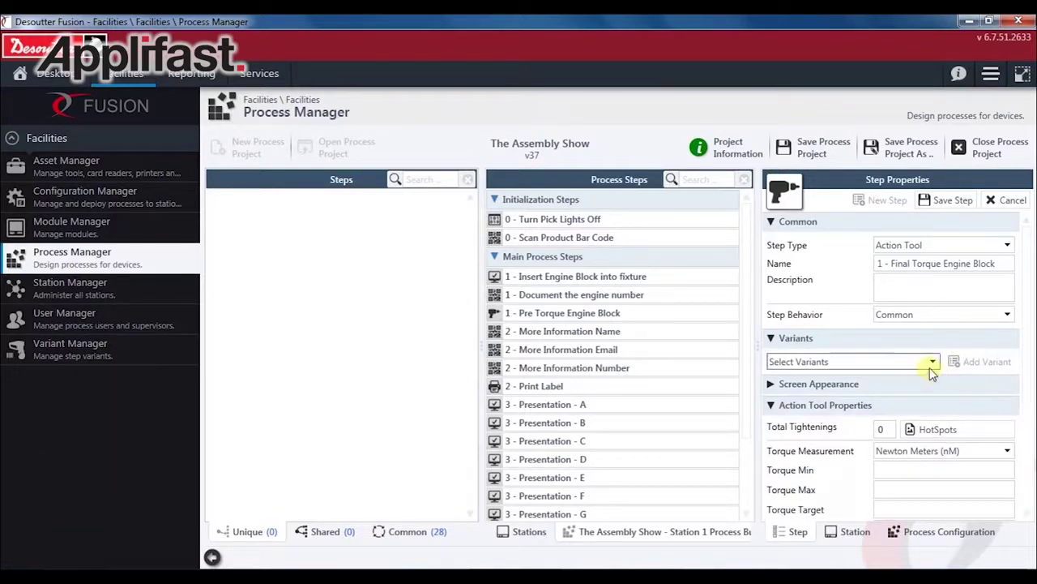
pyautogui.click(932, 362)
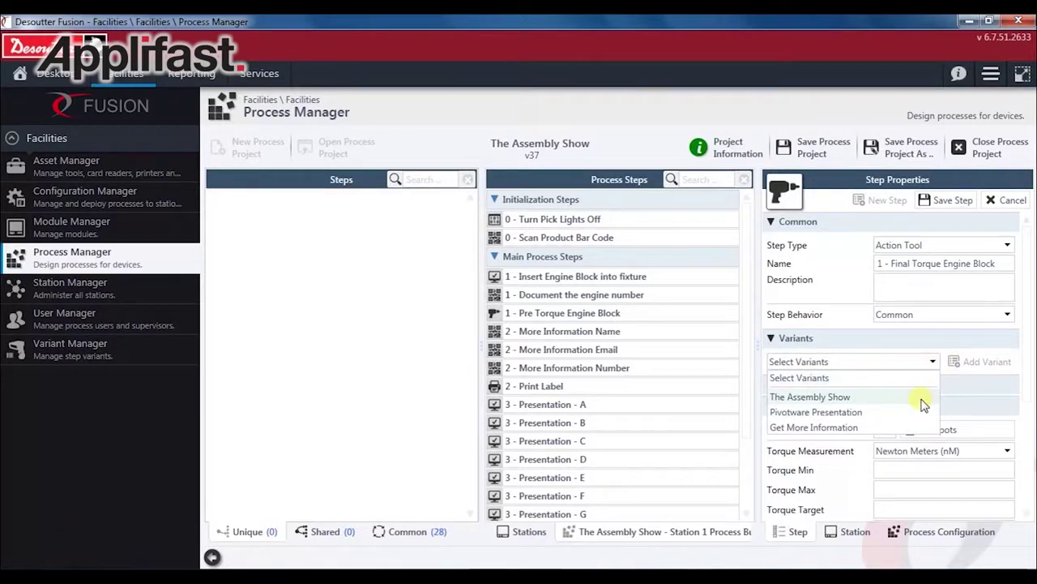
pyautogui.click(923, 398)
pyautogui.click(976, 365)
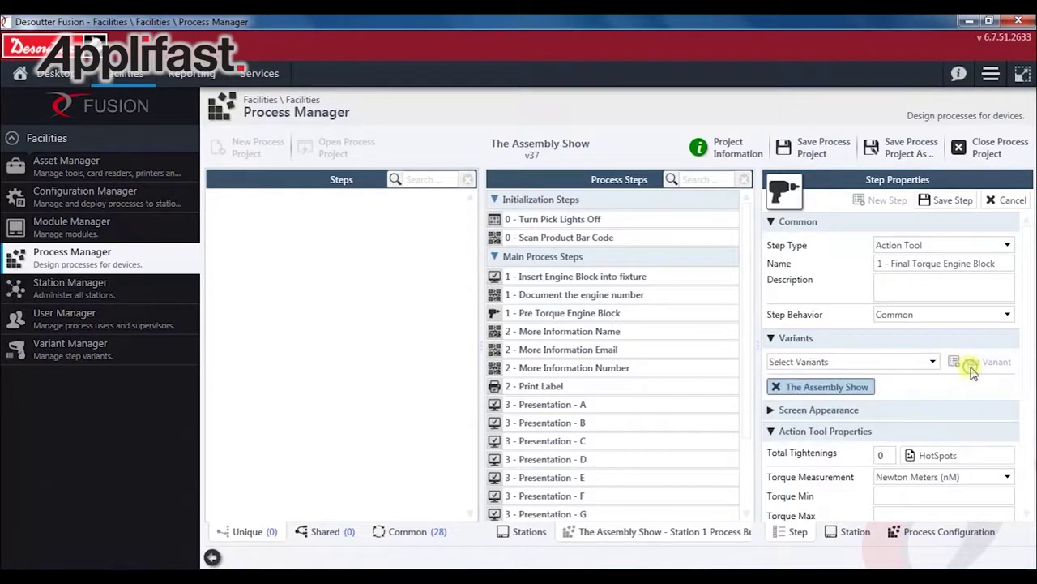
# Step: Set the step's screen message to "Use Desoutter battery tool to tighten 8x fasteners to mount the cover to engine block"
pyautogui.moveTo(1028, 350); pyautogui.dragTo(1028, 410)
pyautogui.click(979, 296)
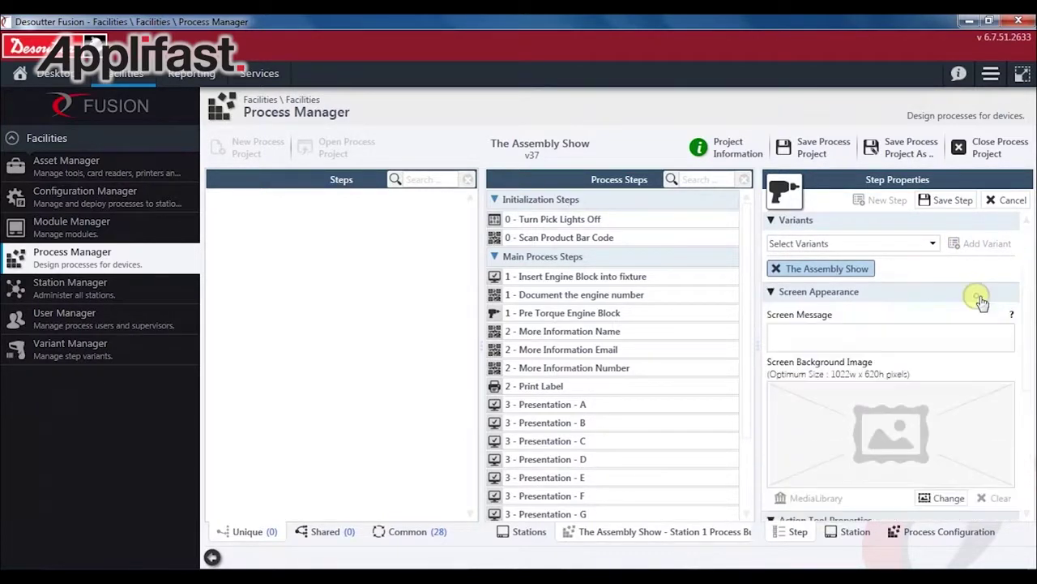
pyautogui.moveTo(1025, 329); pyautogui.dragTo(1028, 344)
pyautogui.click(917, 314)
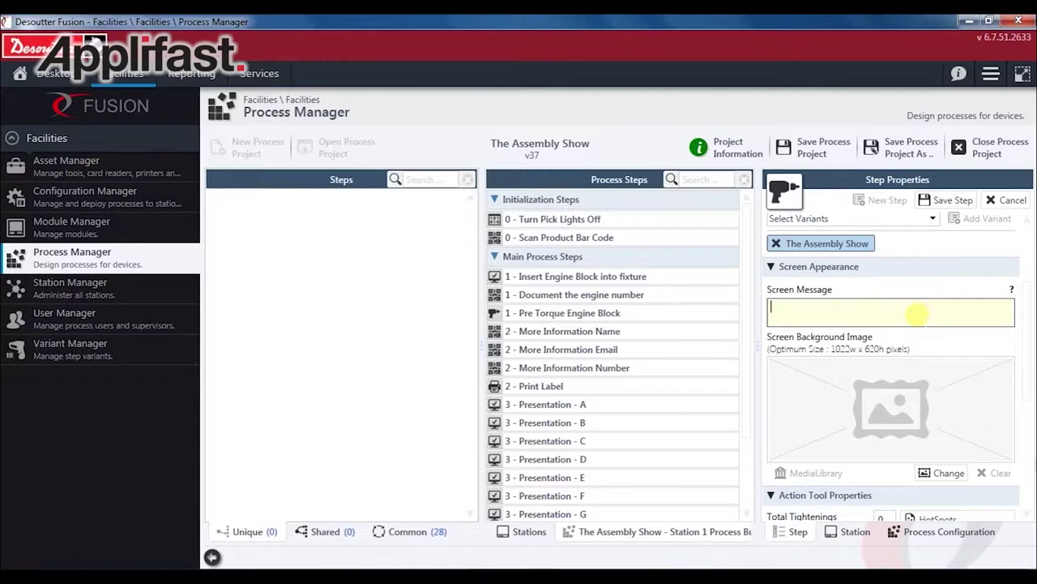
pyautogui.write('Use Desoutter battery tool to tighten 8x fasteners to')
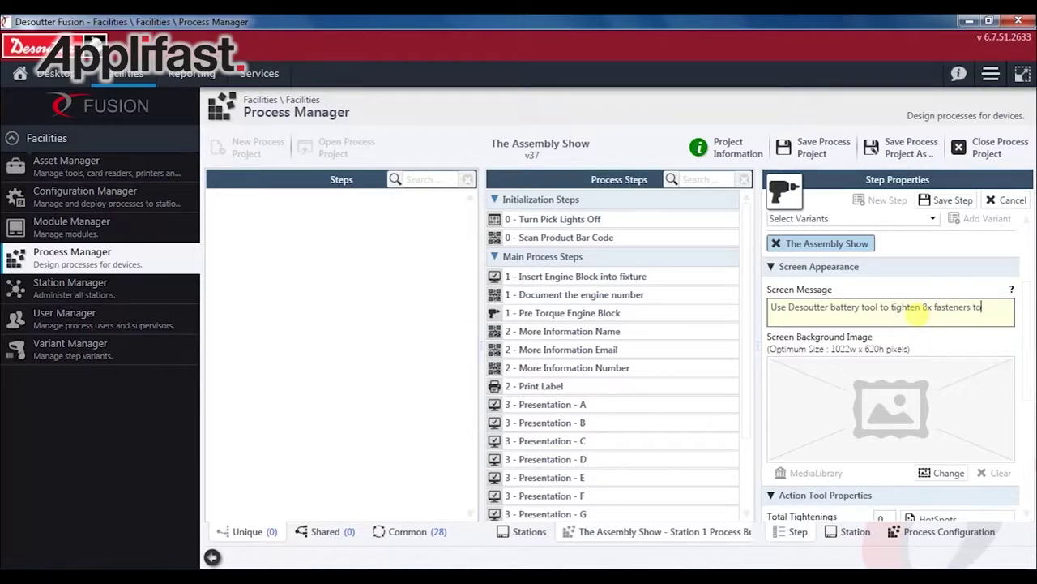
pyautogui.write('unt the cover to engine block')
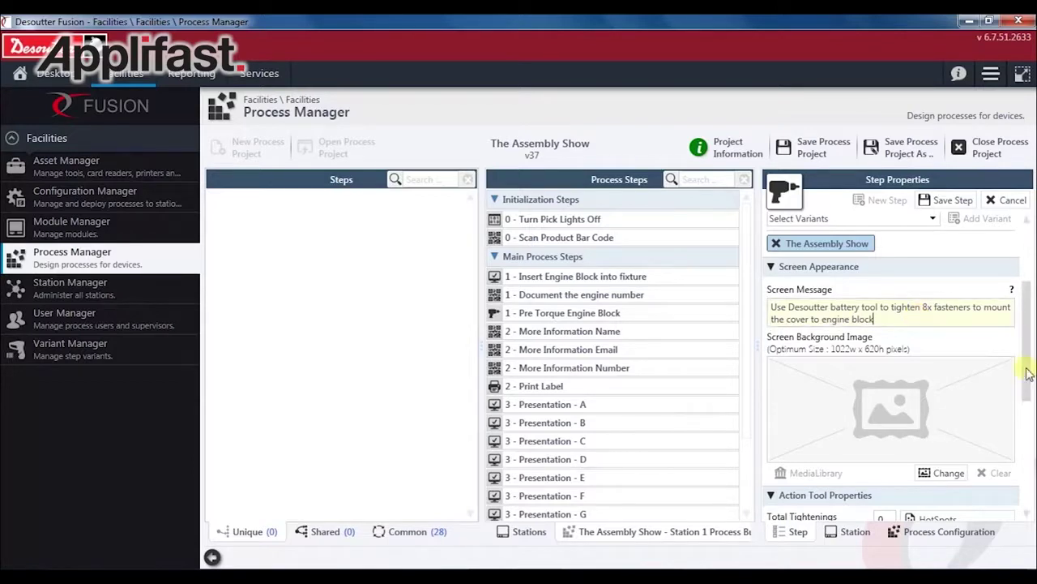
# Step: Set the screen background image to Engine Block - Final Torque.jpg from The Assembly Show pictures folder
pyautogui.scroll(-1, 1026, 373)
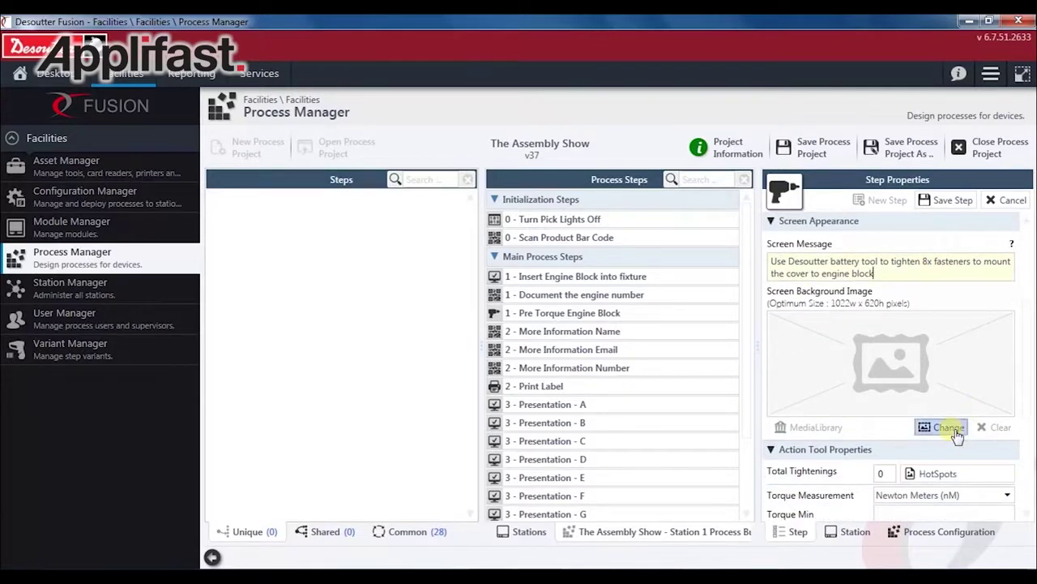
pyautogui.click(954, 432)
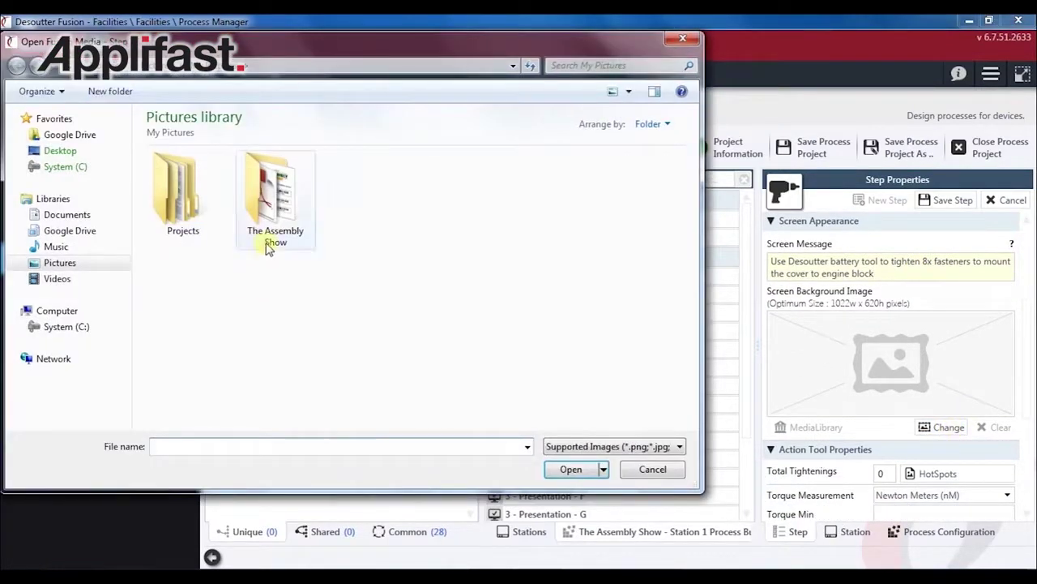
pyautogui.doubleClick(270, 247)
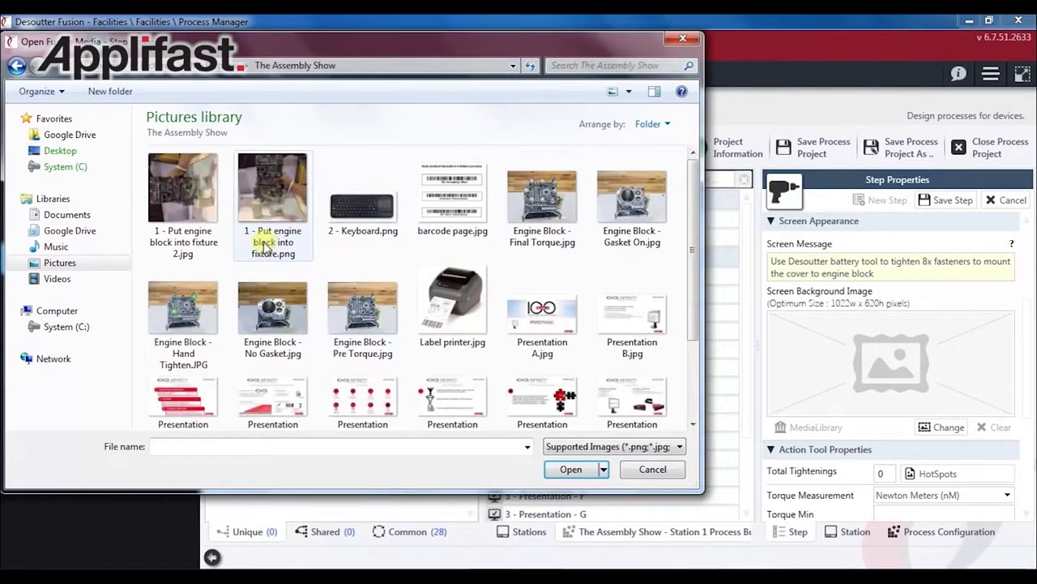
pyautogui.doubleClick(534, 231)
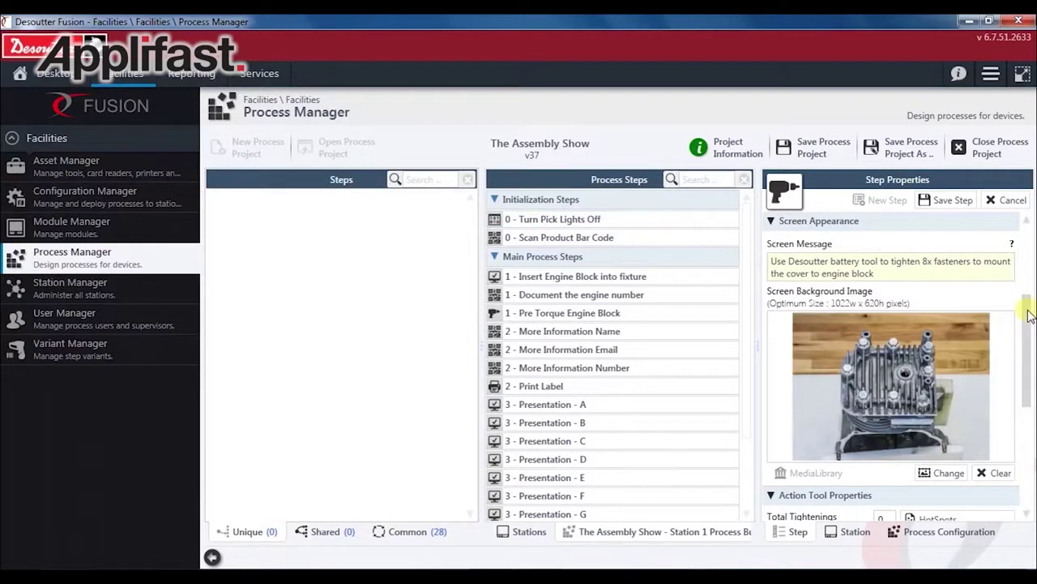
# Step: Set the tool step's total tightenings to 8
pyautogui.scroll(-2, 1028, 315)
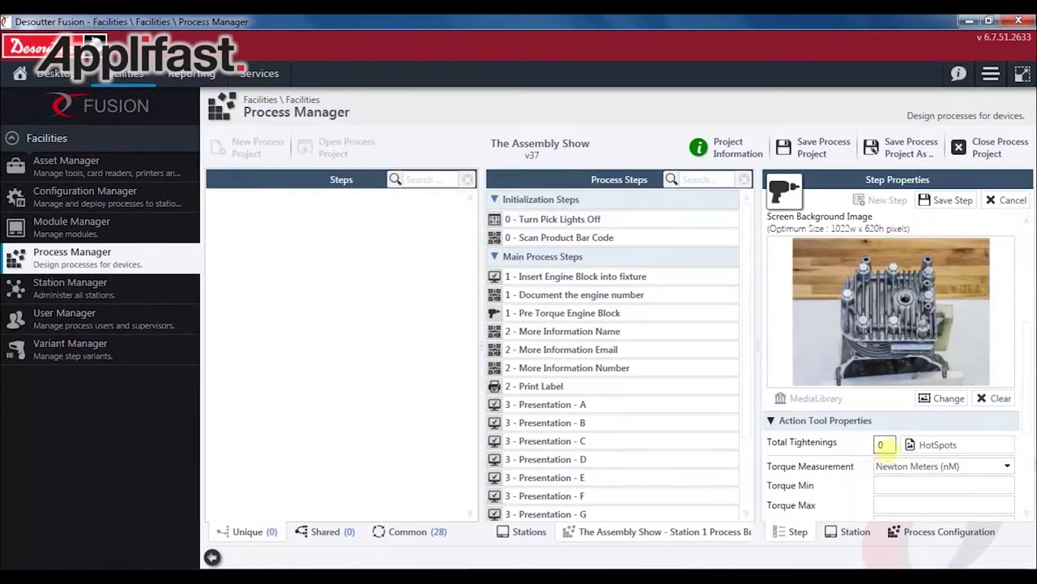
pyautogui.doubleClick(887, 447)
pyautogui.write('8')
# Step: Create the first hotspot around the engine block's upper-left bolt, about 75 wide and 72 high
pyautogui.click(943, 446)
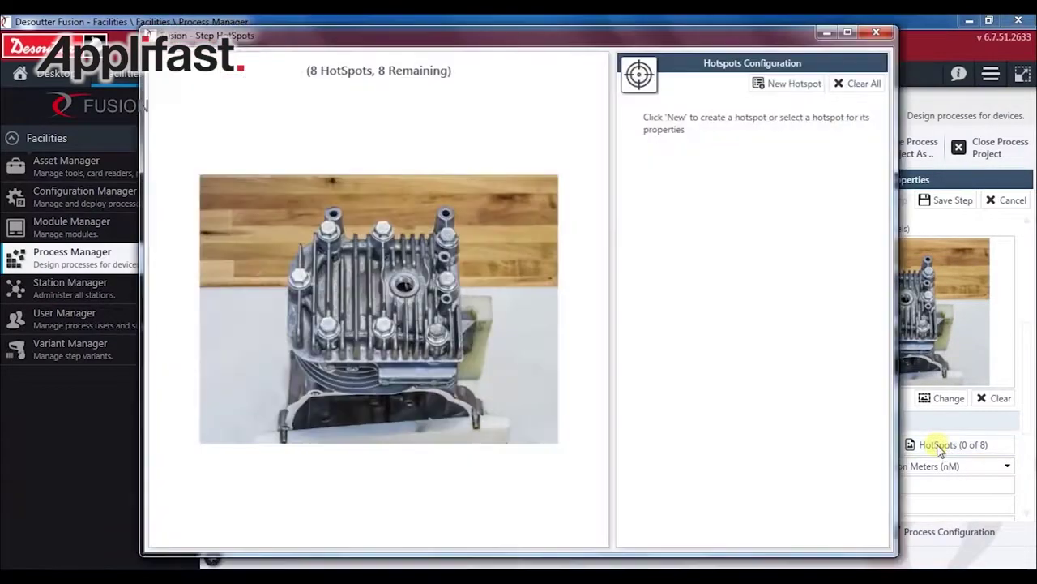
pyautogui.click(793, 94)
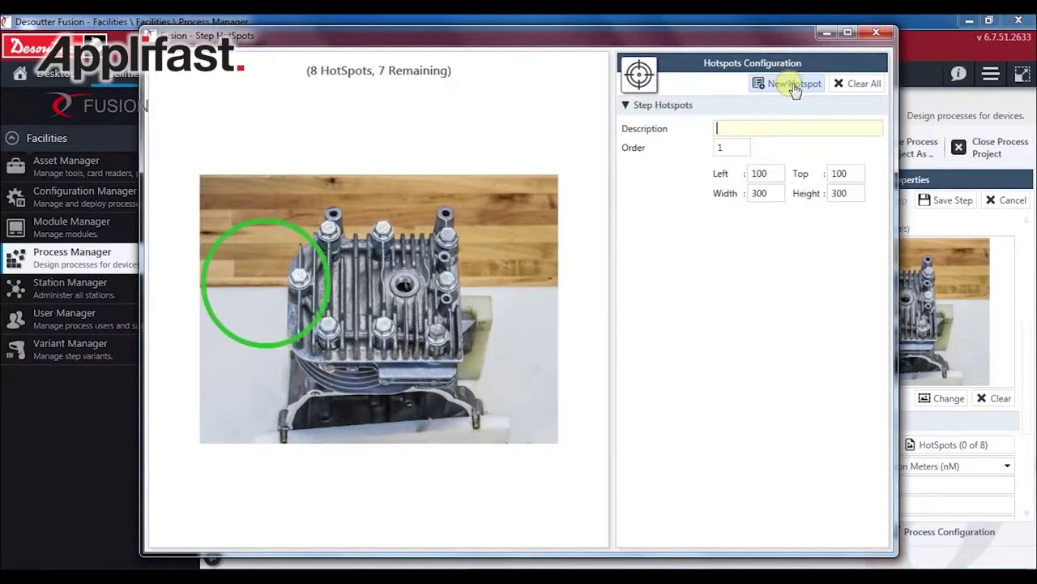
pyautogui.moveTo(314, 300); pyautogui.dragTo(369, 308)
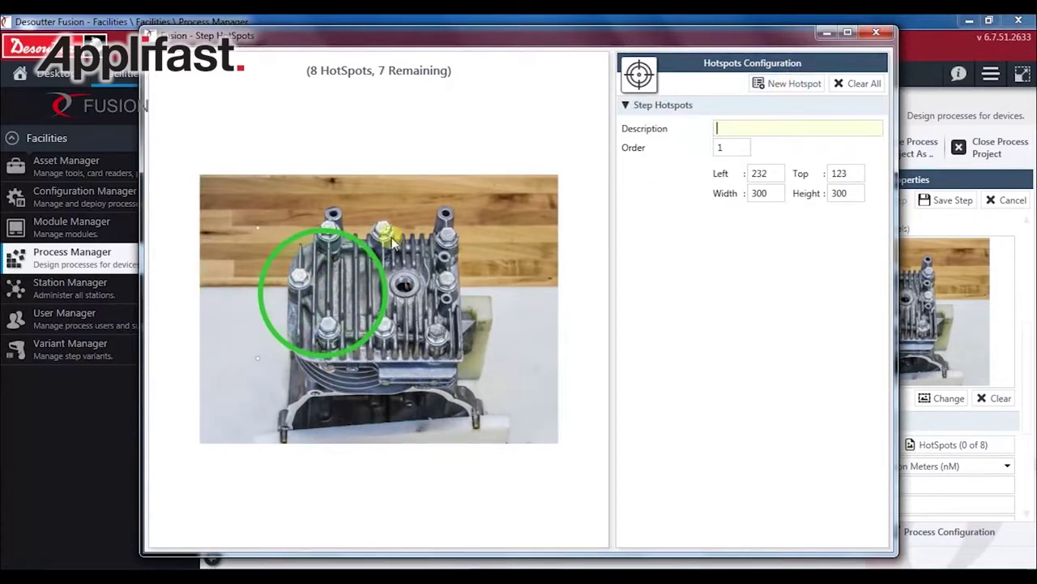
pyautogui.moveTo(389, 235); pyautogui.dragTo(339, 227)
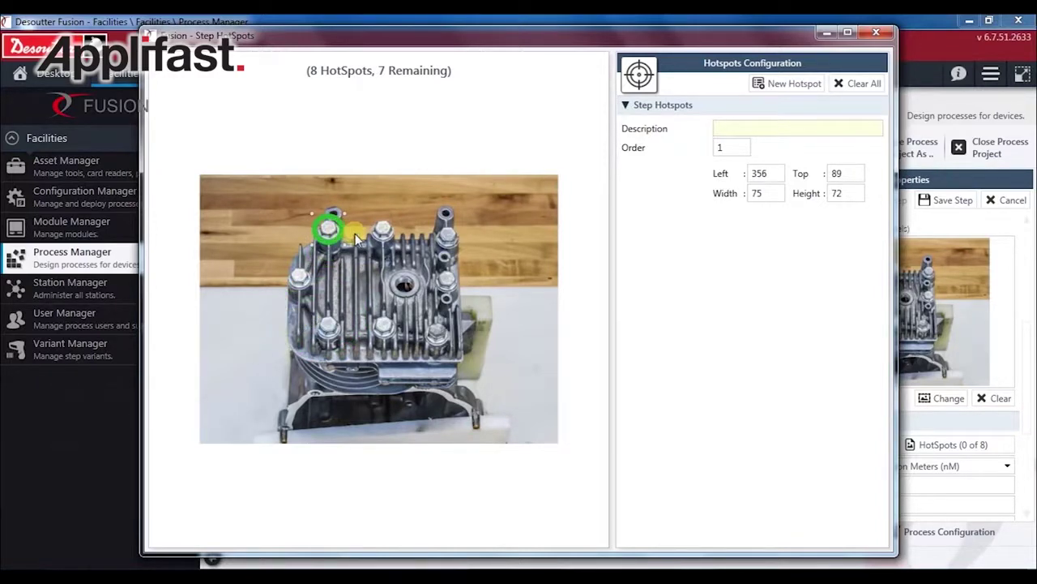
pyautogui.click(357, 240)
pyautogui.click(340, 238)
# Step: Copy the bolt hotspot twice, placing the copies on the engine block's lower-right and lower-left bolts
pyautogui.rightClick(338, 237)
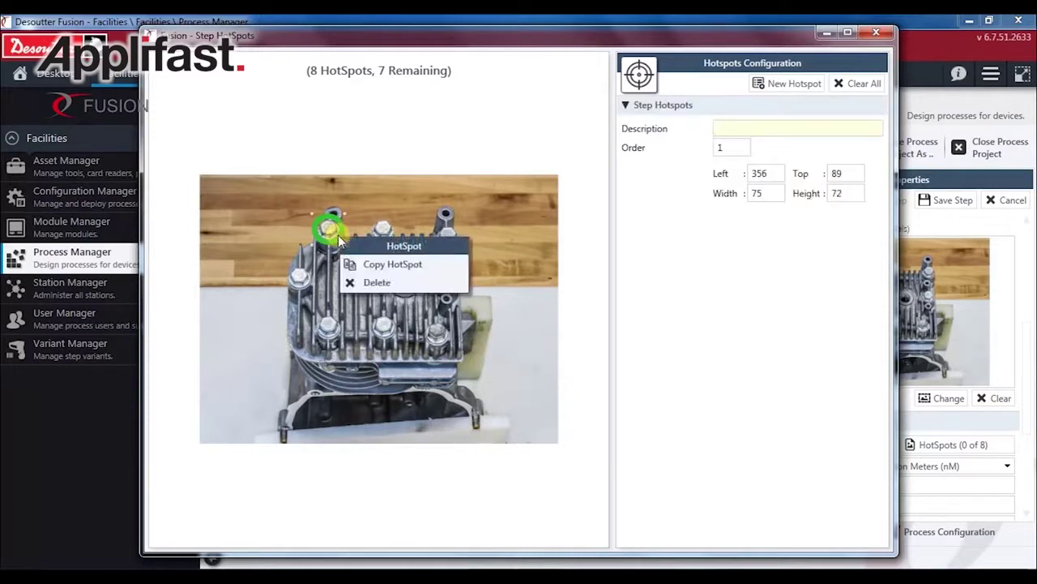
pyautogui.click(360, 264)
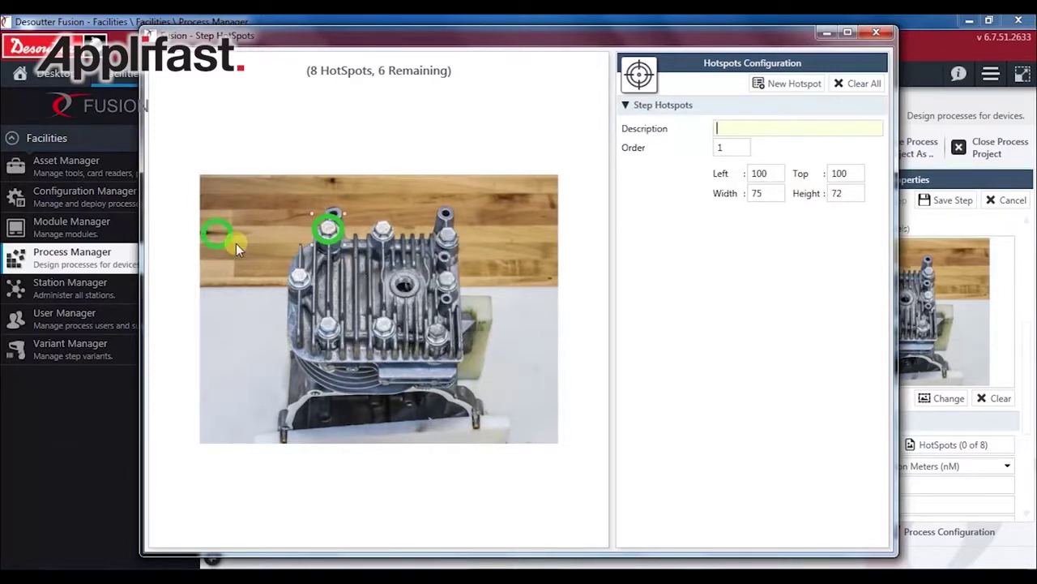
pyautogui.moveTo(225, 238); pyautogui.dragTo(444, 334)
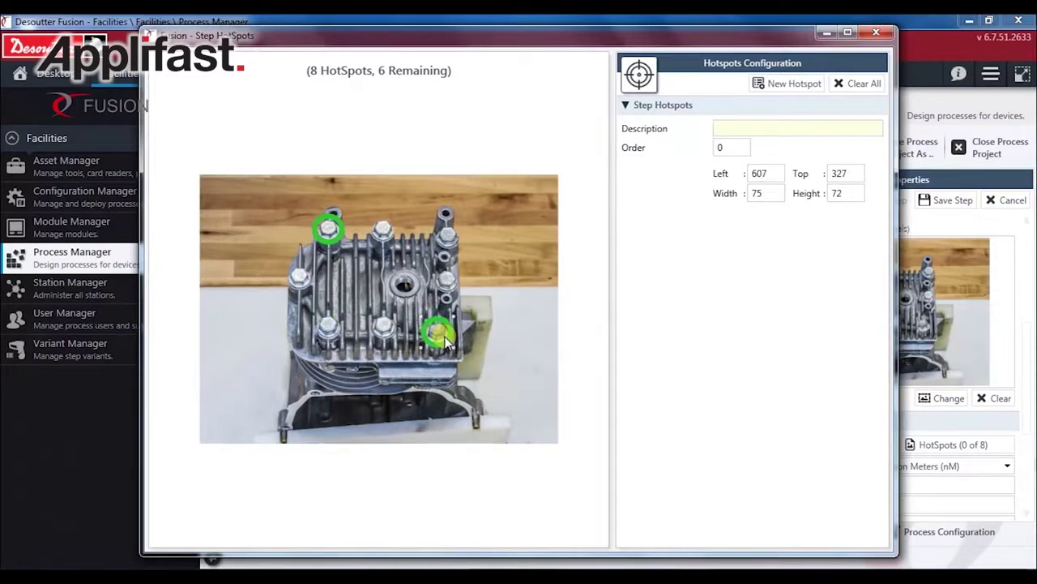
pyautogui.rightClick(445, 337)
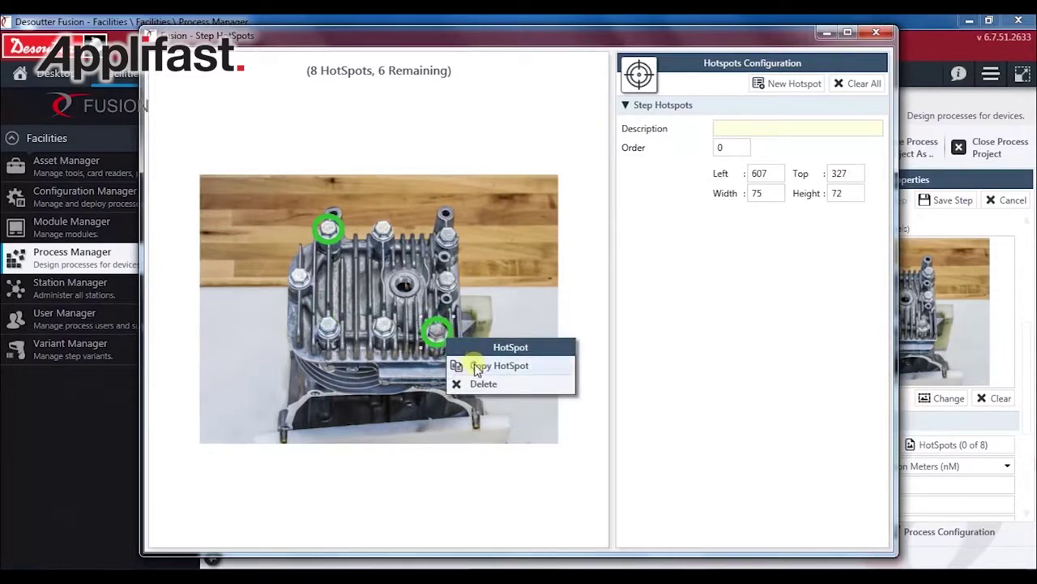
pyautogui.click(474, 364)
pyautogui.moveTo(226, 235); pyautogui.dragTo(338, 334)
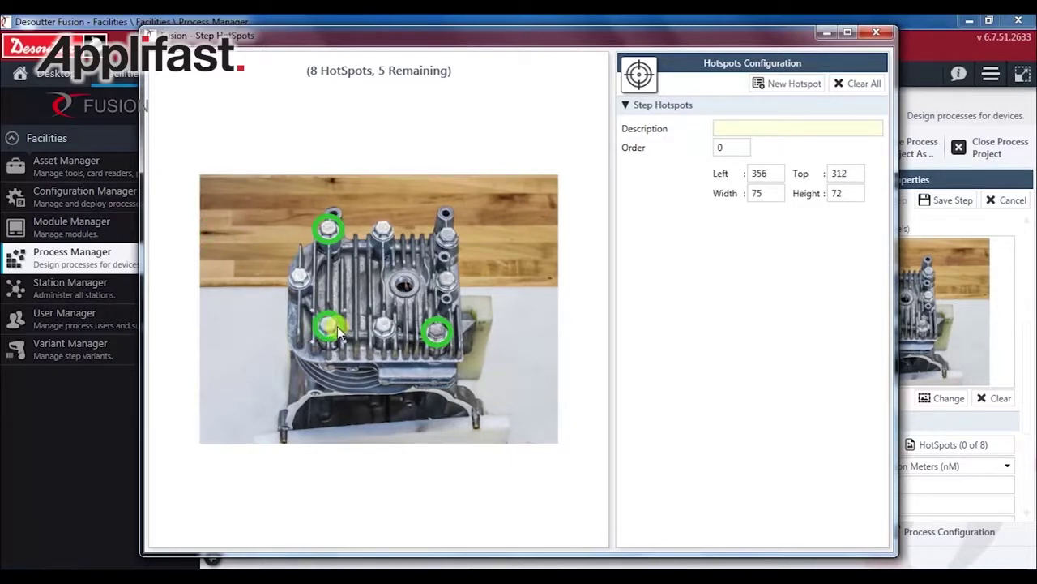
# Step: Copy the bolt hotspot twice, placing the copies on the engine block's upper-right and middle-left bolts
pyautogui.rightClick(339, 334)
pyautogui.click(371, 358)
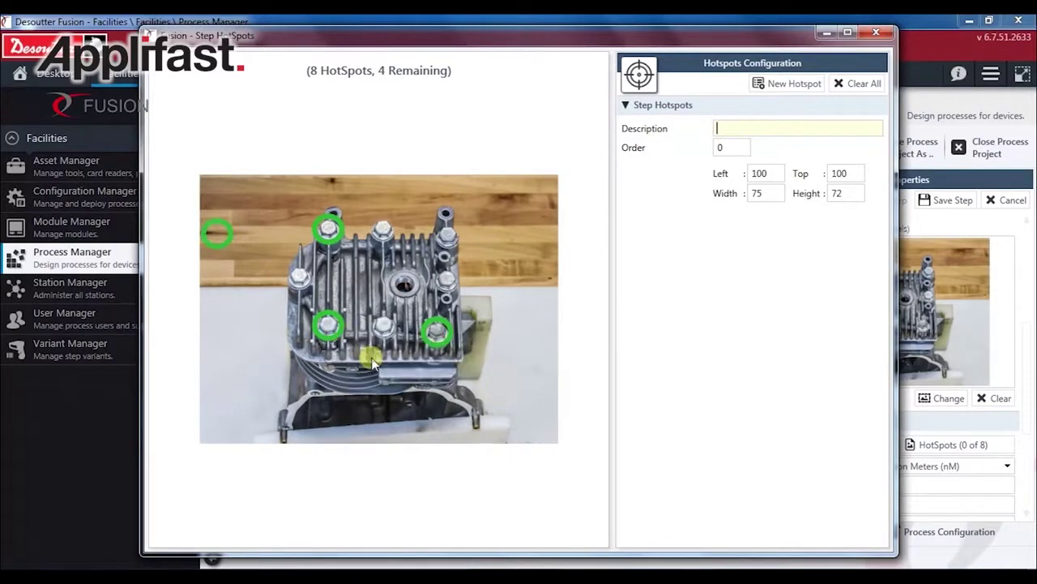
pyautogui.moveTo(221, 240); pyautogui.dragTo(451, 242)
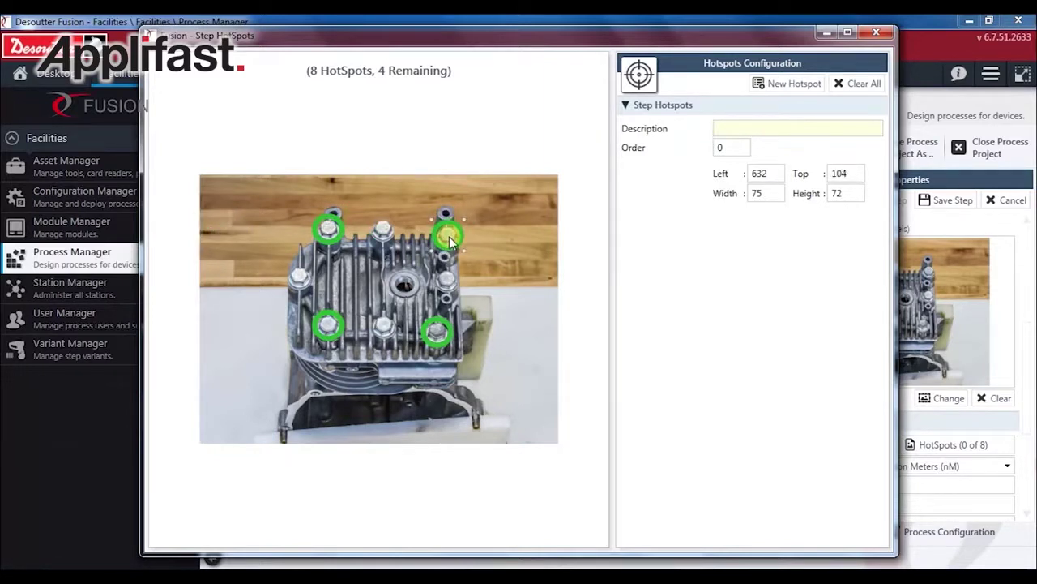
pyautogui.rightClick(450, 240)
pyautogui.click(478, 265)
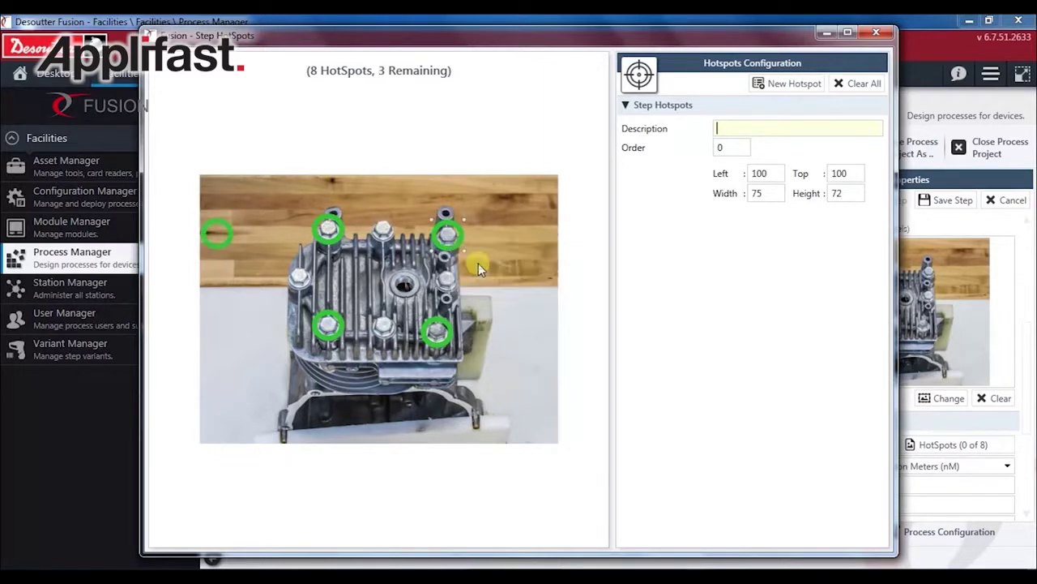
pyautogui.moveTo(219, 241); pyautogui.dragTo(300, 284)
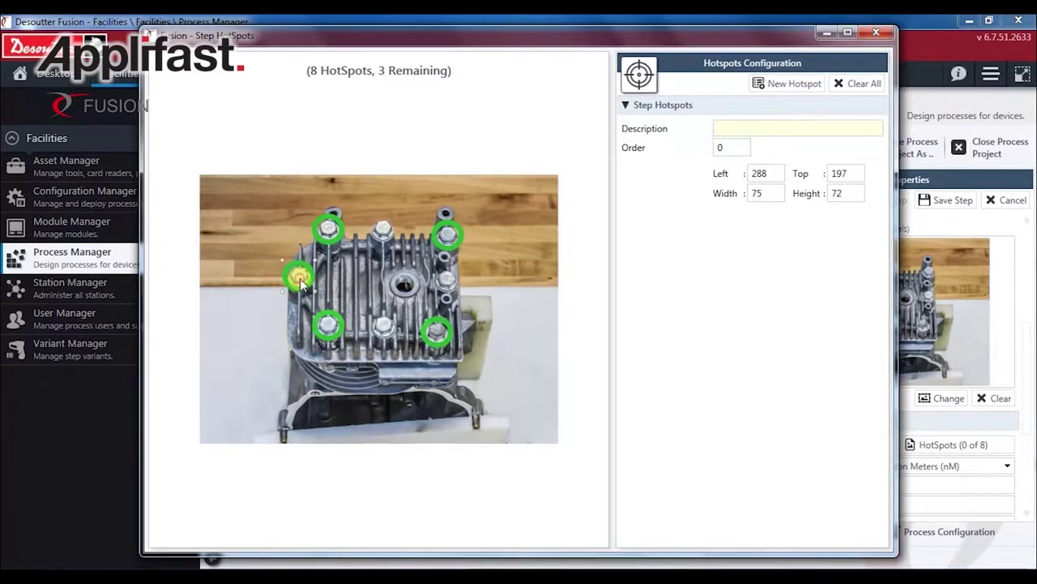
# Step: Add two more hotspot copies, one on the engine block's middle-right bolt and one on its lower-middle bolt
pyautogui.rightClick(300, 278)
pyautogui.click(322, 303)
pyautogui.moveTo(210, 233); pyautogui.dragTo(444, 278)
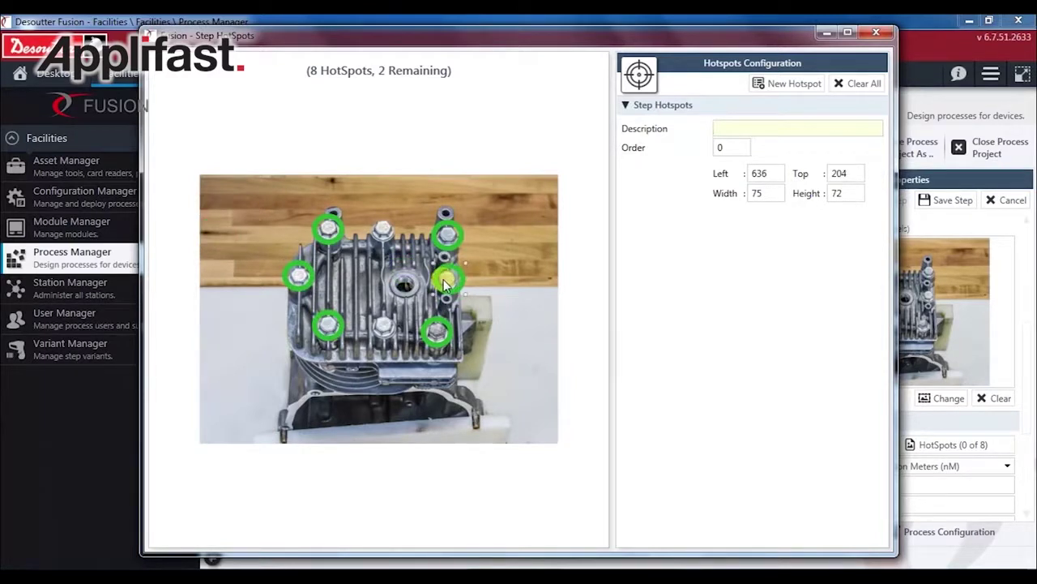
pyautogui.rightClick(442, 279)
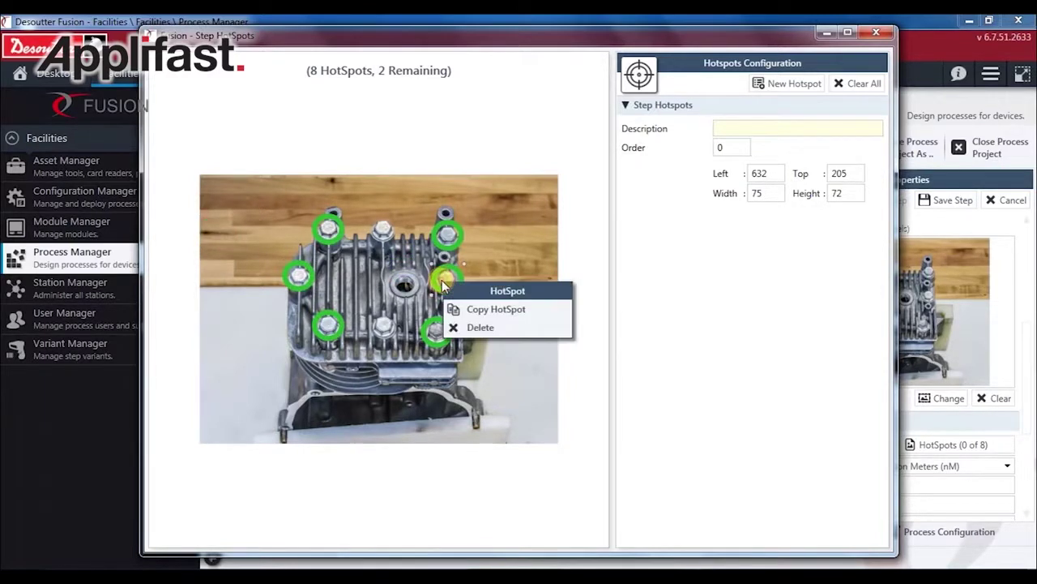
pyautogui.click(474, 306)
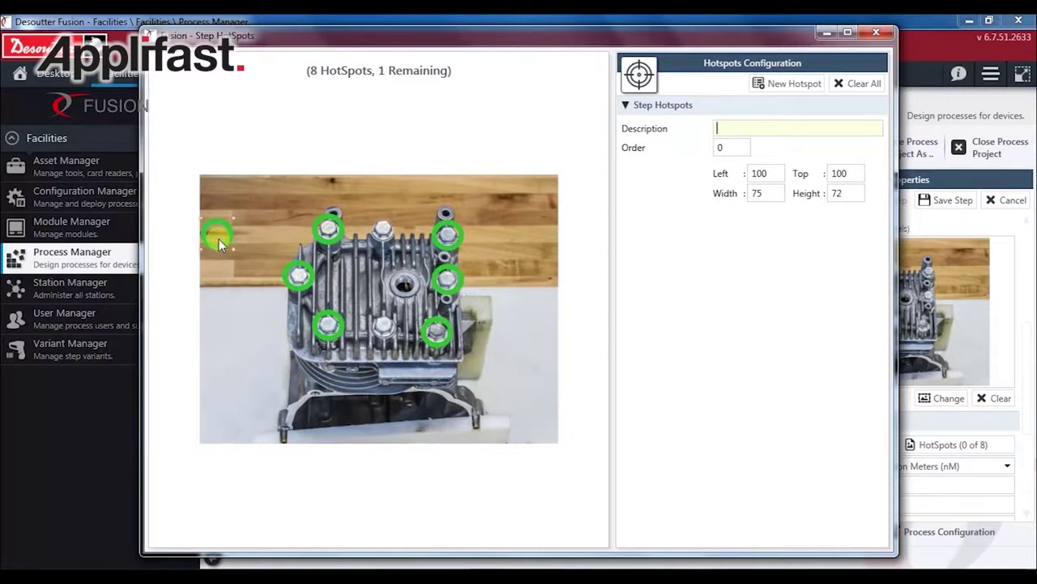
pyautogui.moveTo(219, 245); pyautogui.dragTo(389, 339)
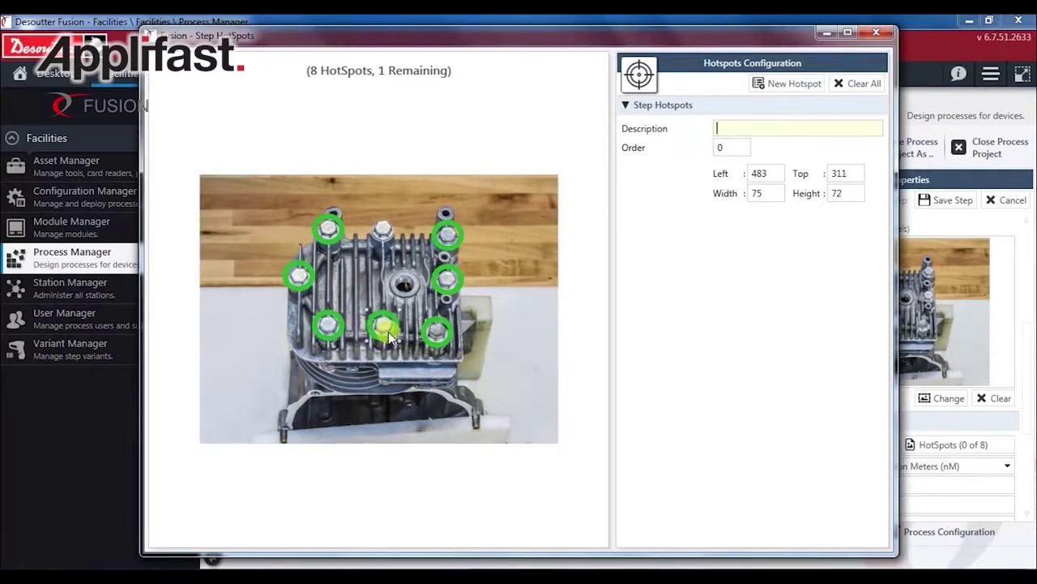
# Step: Copy the last hotspot onto the engine block's upper-middle bolt and close the hotspot configuration
pyautogui.rightClick(389, 339)
pyautogui.click(430, 364)
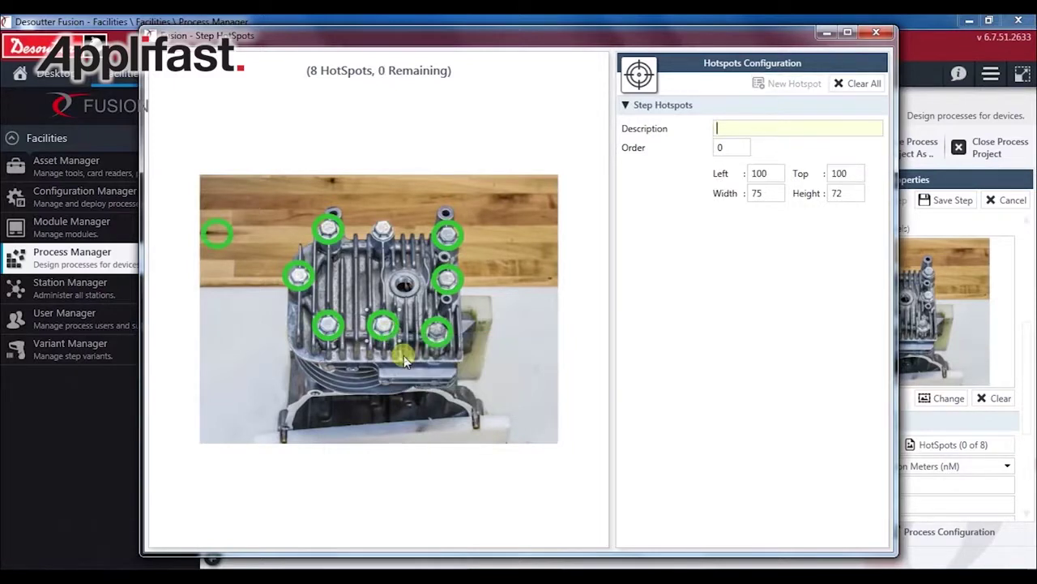
pyautogui.moveTo(211, 238); pyautogui.dragTo(379, 233)
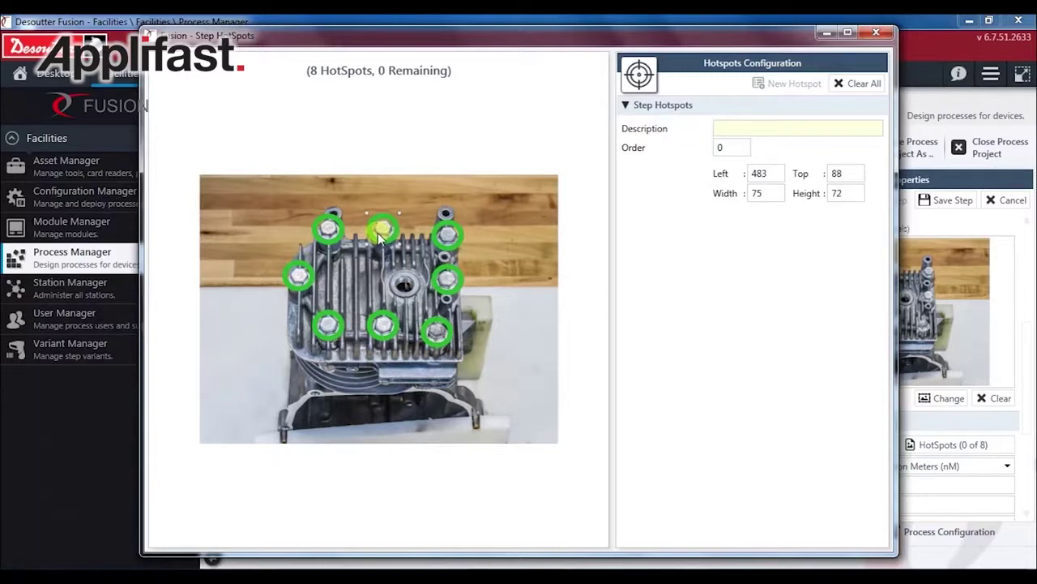
pyautogui.click(409, 229)
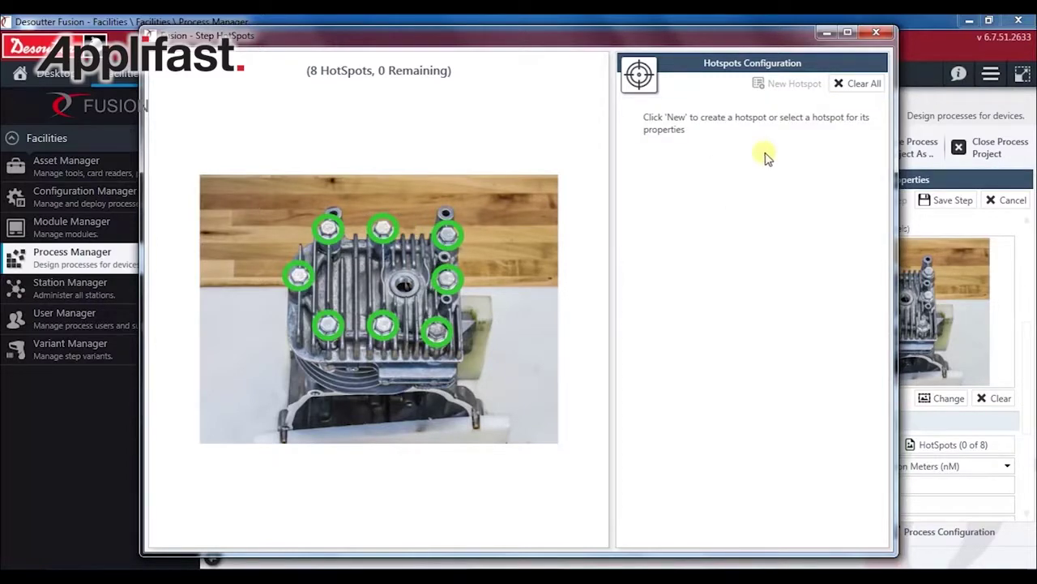
pyautogui.click(882, 33)
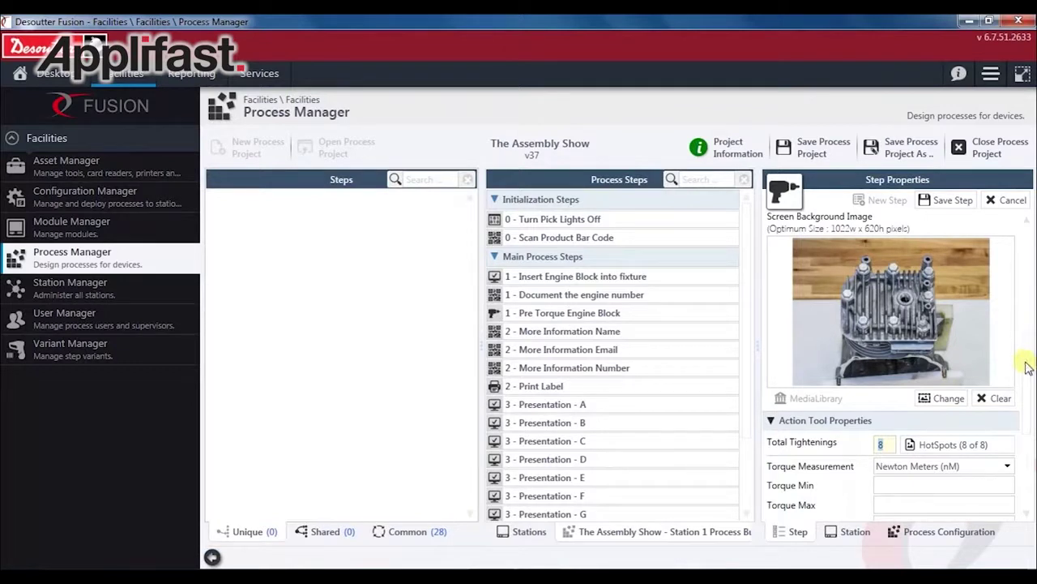
# Step: Set the tool step's torque minimum to 10, maximum to 12 and target to 11 Newton meters
pyautogui.scroll(-5, 1028, 518)
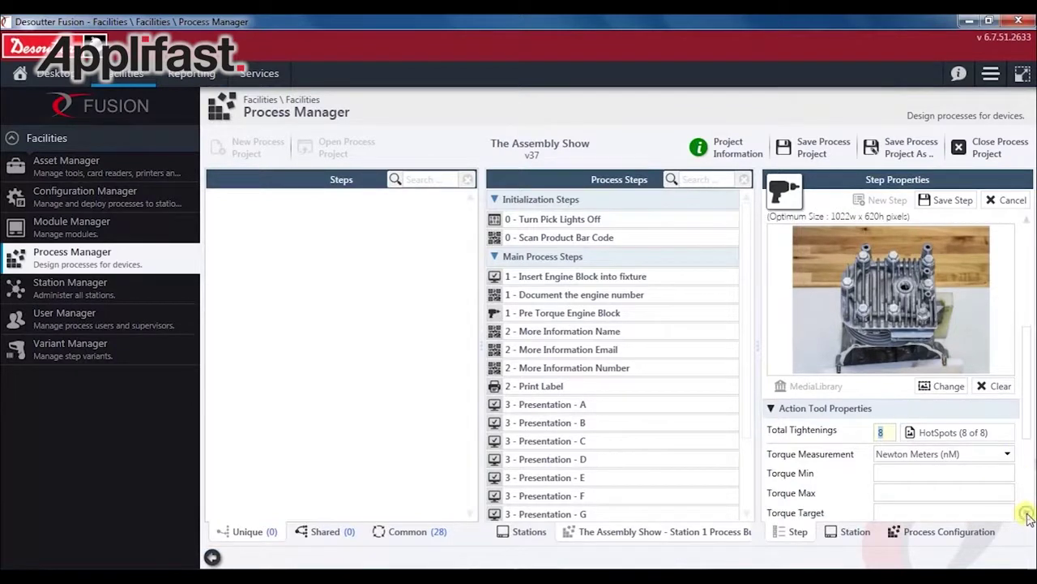
pyautogui.scroll(-2, 1028, 519)
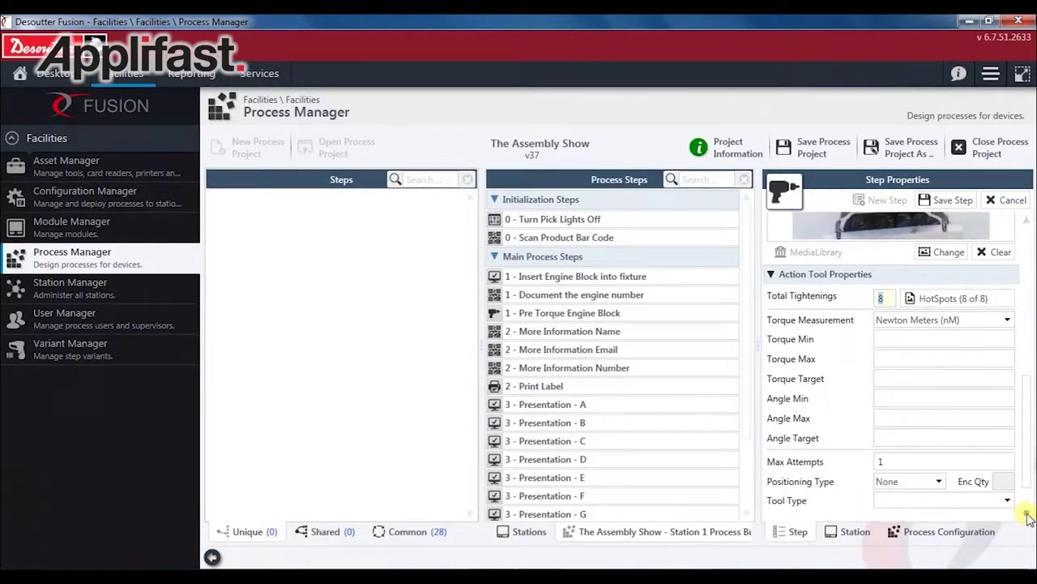
pyautogui.click(946, 340)
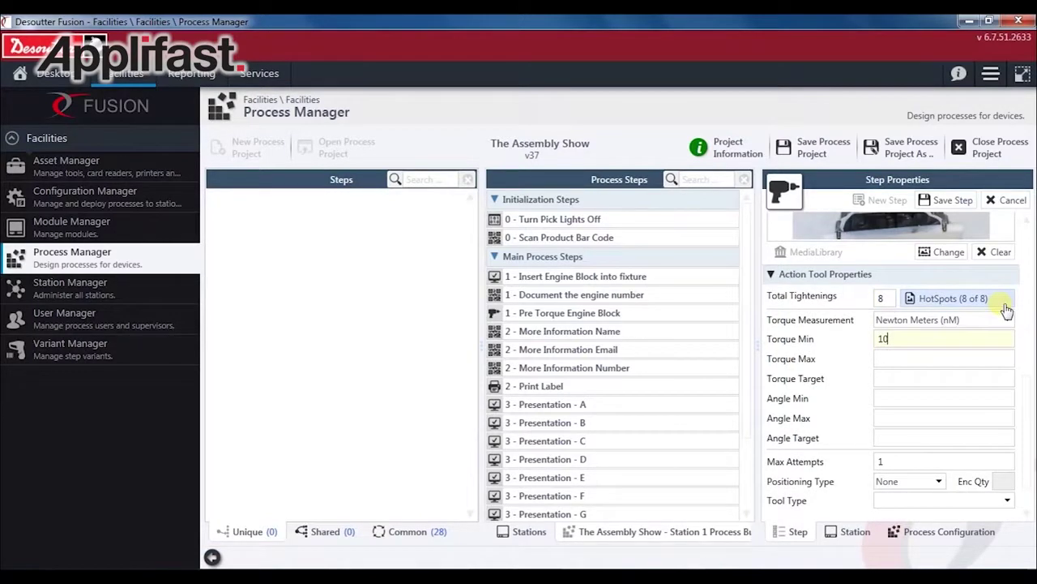
pyautogui.click(993, 357)
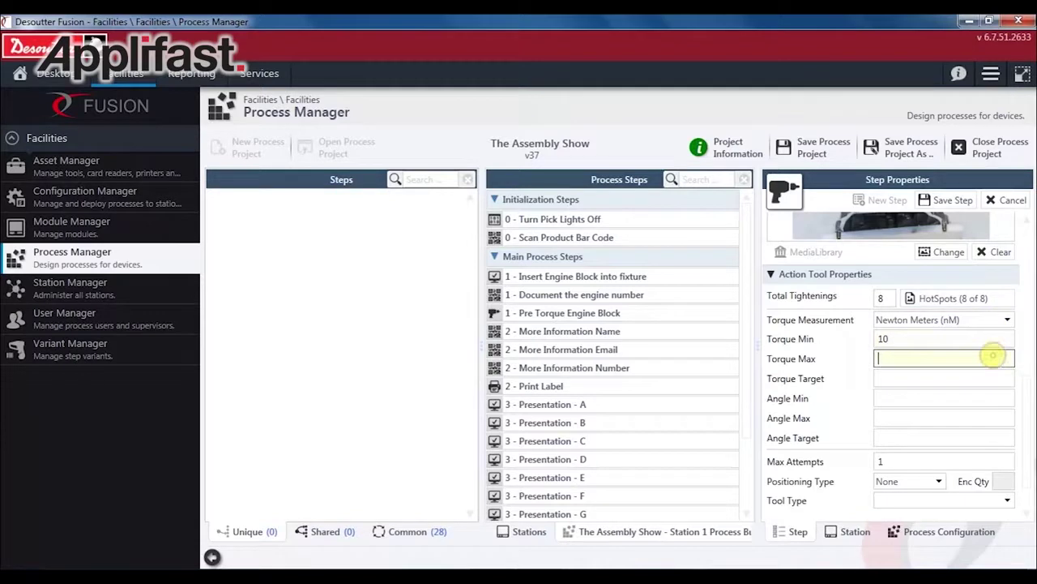
pyautogui.click(972, 377)
pyautogui.write('11')
# Step: Set the tool step's angle minimum to 300, maximum to 450 and target to 375
pyautogui.click(961, 396)
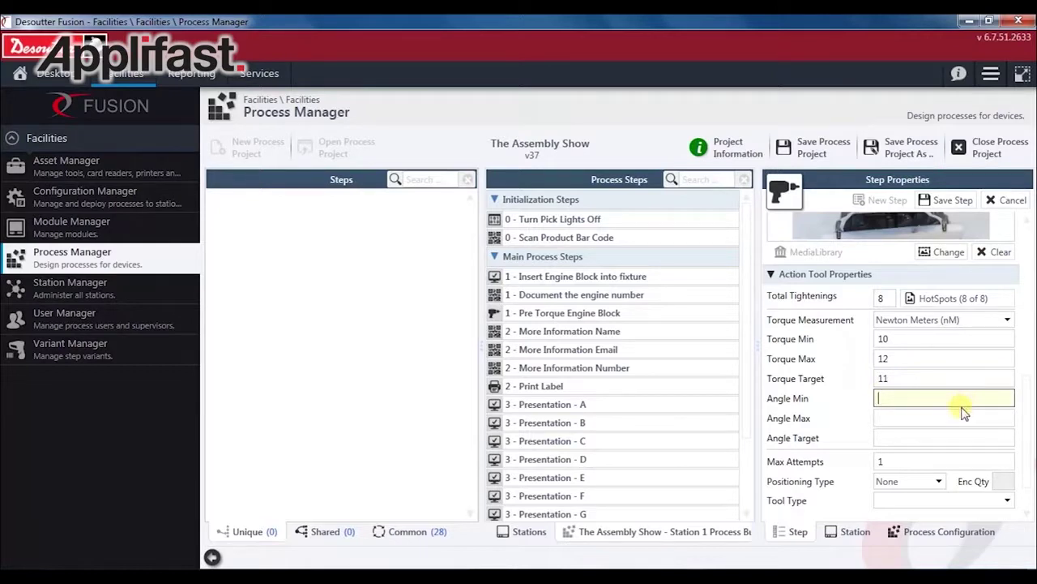
pyautogui.click(960, 416)
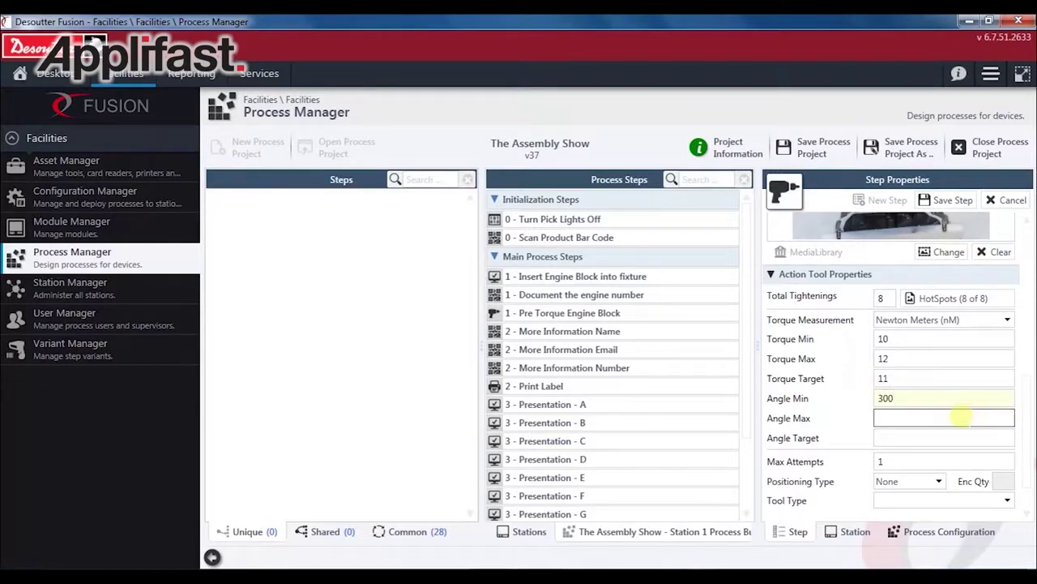
pyautogui.click(954, 431)
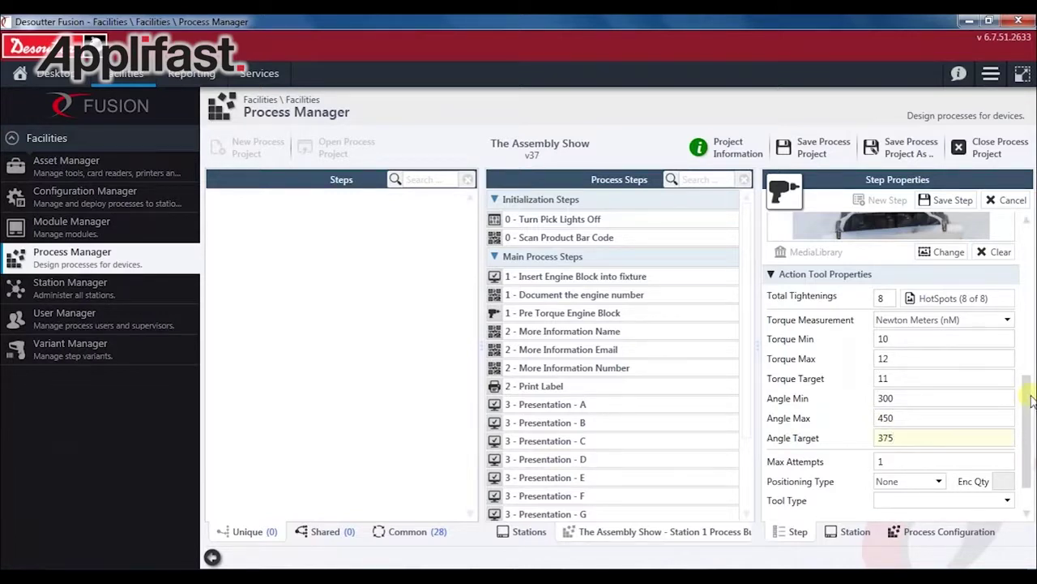
# Step: Set the tool step's max attempts to 2 and its tool type to CVI3
pyautogui.moveTo(1027, 407); pyautogui.dragTo(1031, 446)
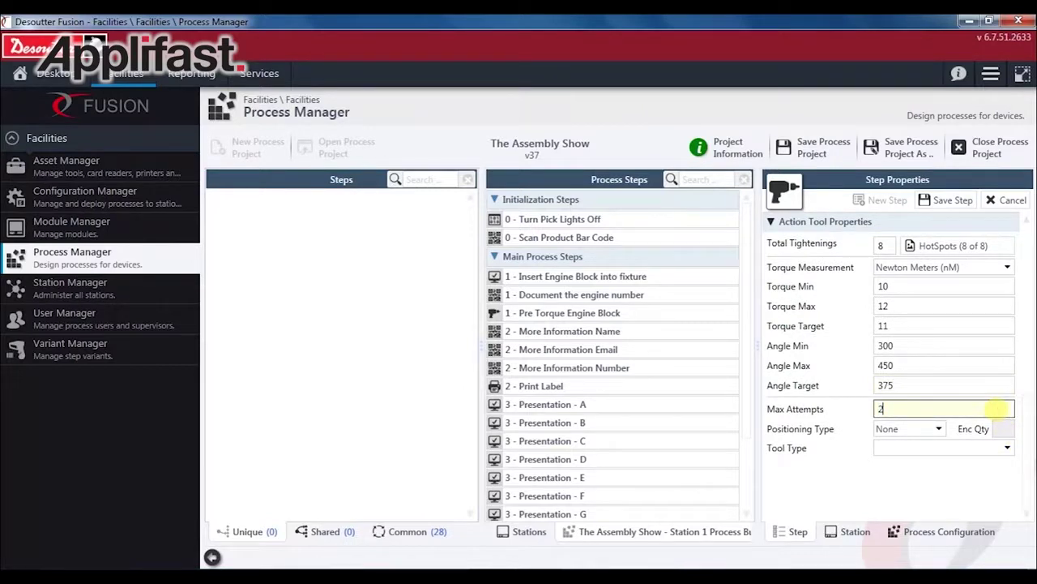
pyautogui.click(1003, 451)
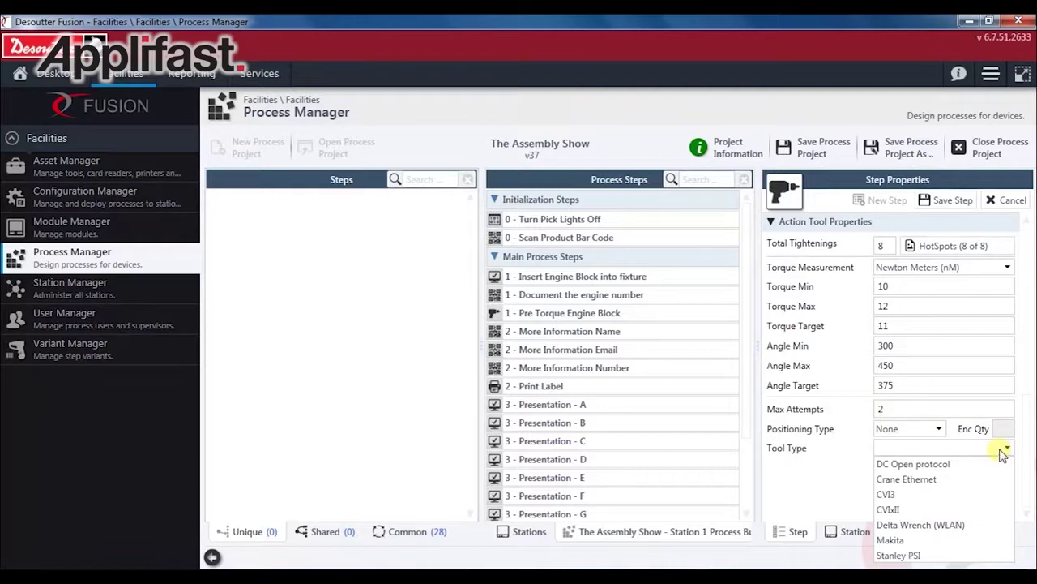
pyautogui.click(986, 496)
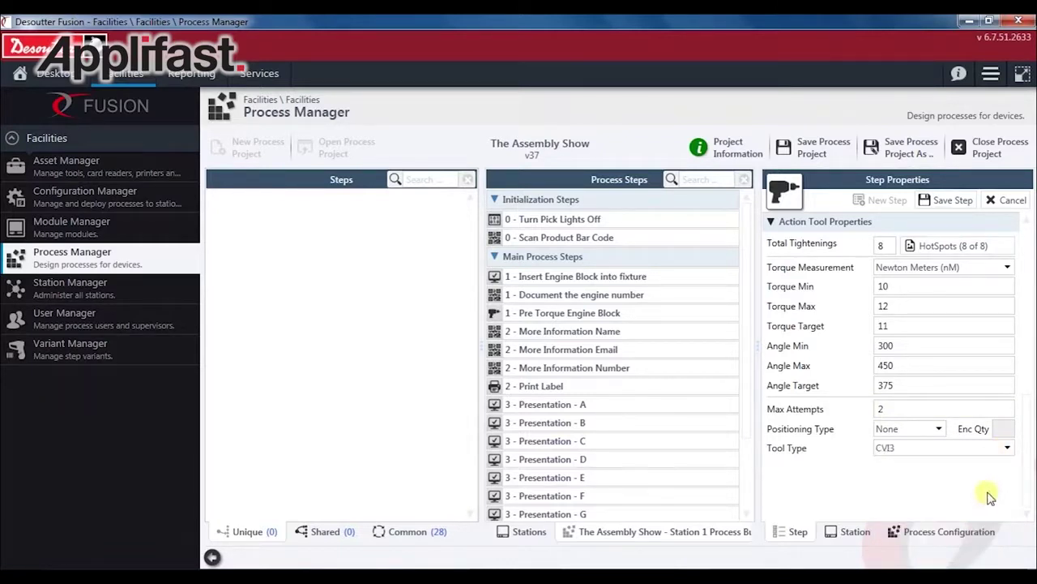
# Step: Save the tool step and add 1 - Final Torque Engine Block to the main process directly after 1 - Pre Torque Engine Block
pyautogui.click(945, 200)
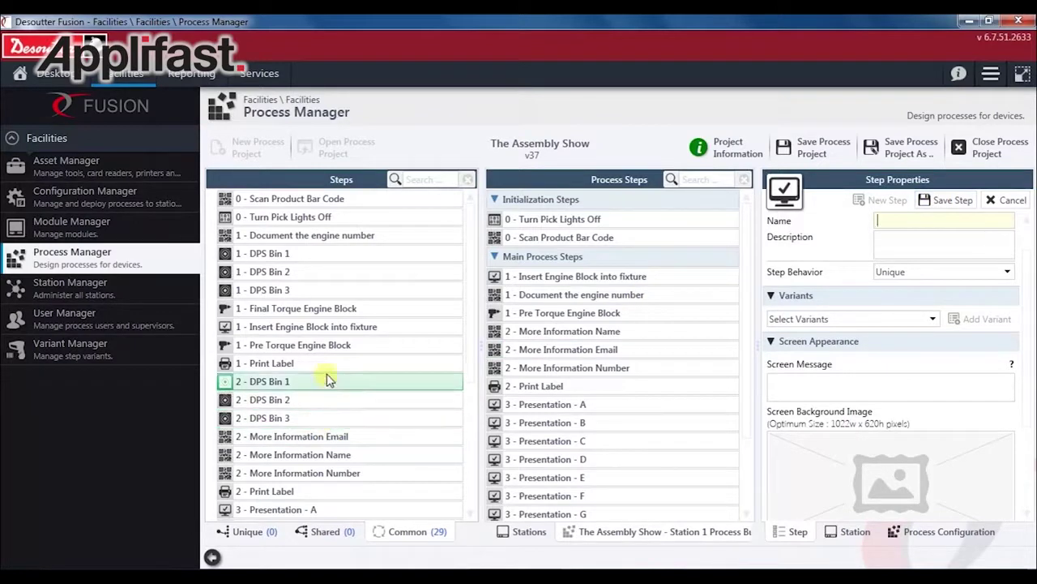
pyautogui.moveTo(324, 315); pyautogui.dragTo(548, 327)
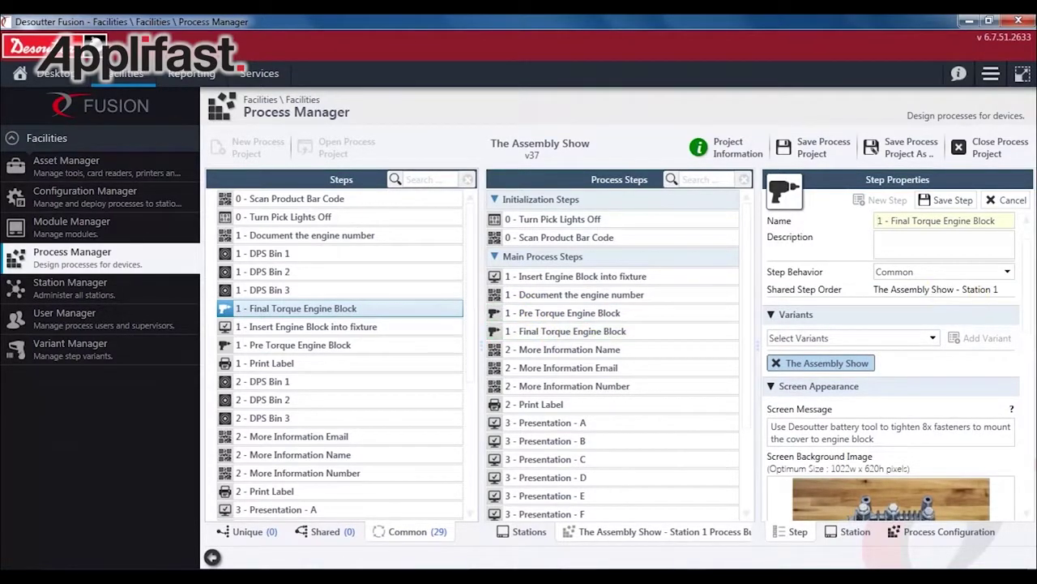
# Step: Set the final torque step's CVI3 param set to 2 for the Desoutter-EABC26-560 asset and save the step
pyautogui.scroll(-10, 1030, 285)
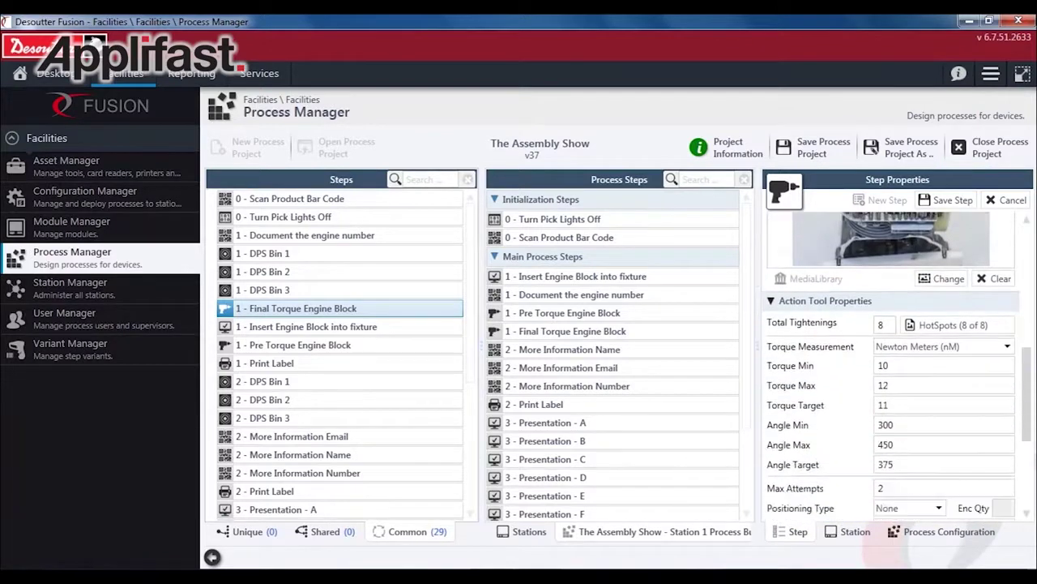
pyautogui.click(976, 407)
pyautogui.click(983, 443)
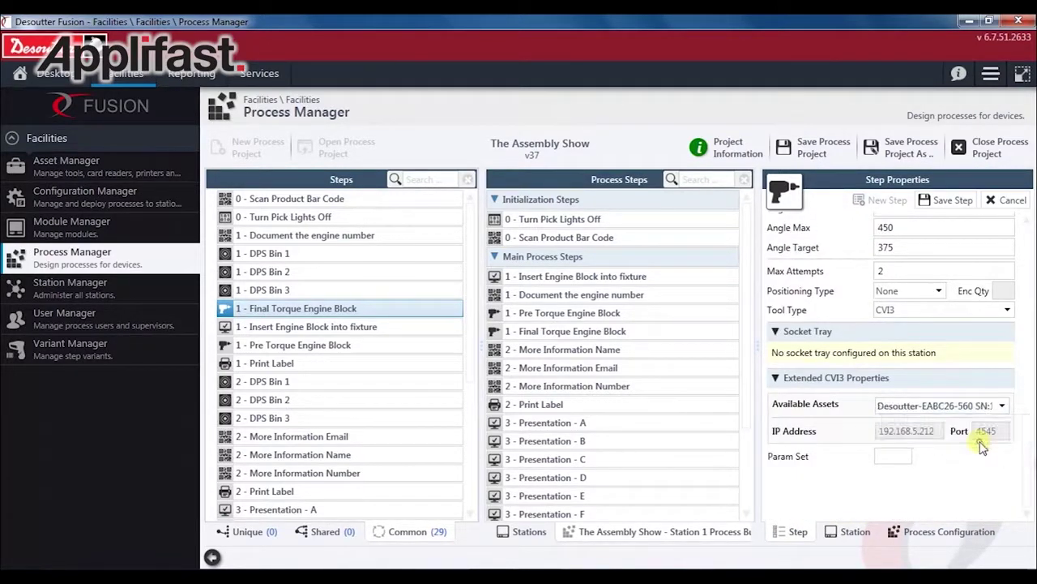
pyautogui.click(893, 456)
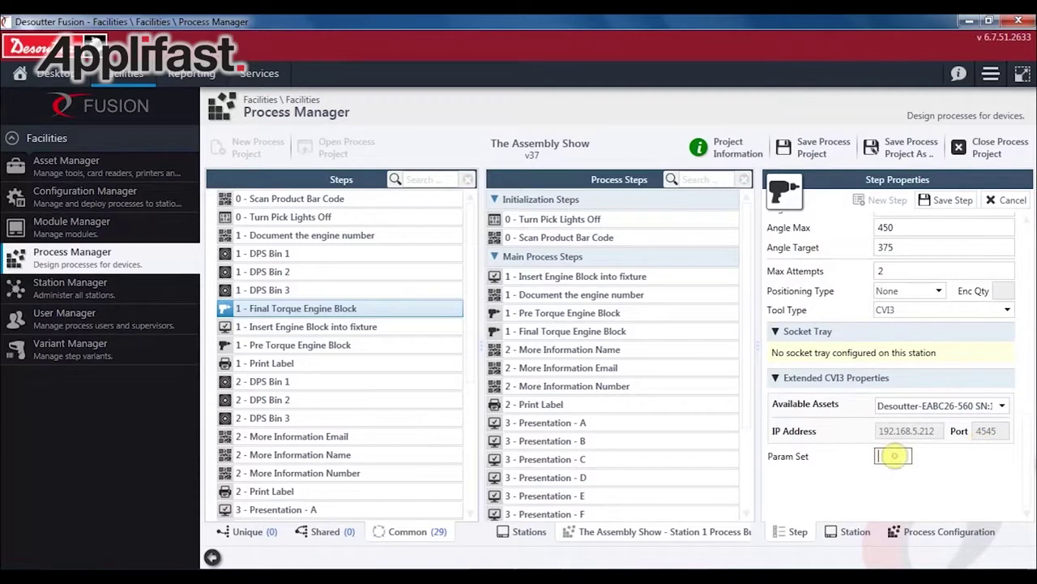
pyautogui.write('2')
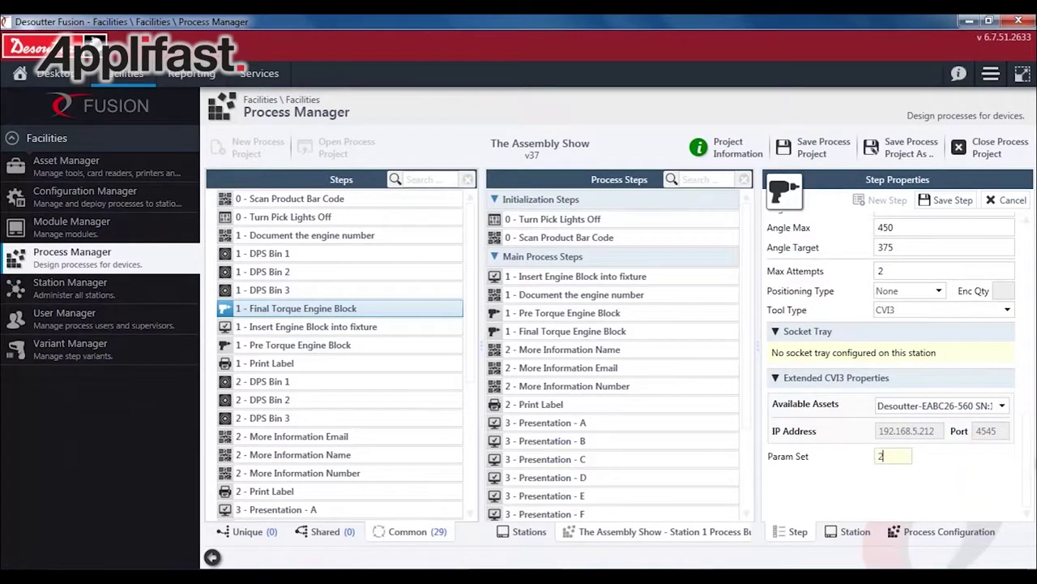
pyautogui.moveTo(1026, 476); pyautogui.dragTo(1002, 216)
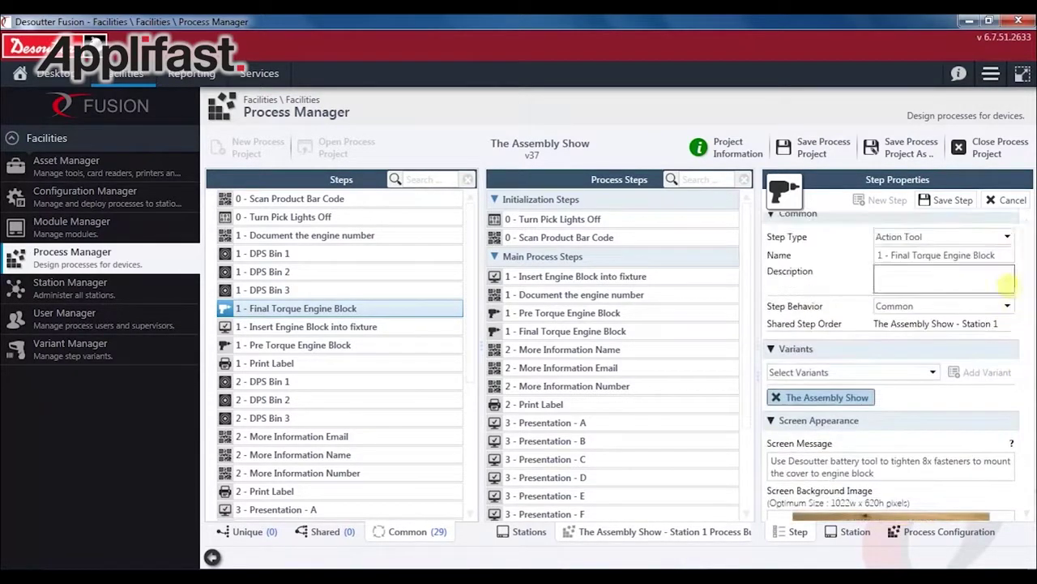
pyautogui.click(950, 200)
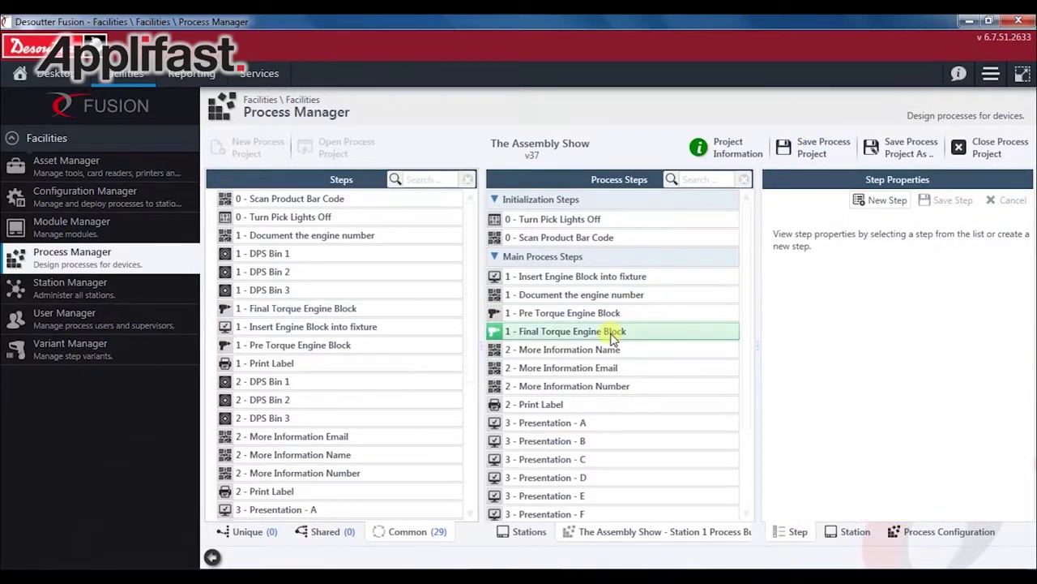
# Step: Reopen 1 - Final Torque Engine Block to check its tool settings, save it again and save the process project
pyautogui.moveTo(612, 339)
pyautogui.mouseDown()
pyautogui.moveTo(618, 429)
pyautogui.moveTo(621, 336)
pyautogui.moveTo(608, 329)
pyautogui.moveTo(618, 332)
pyautogui.mouseUp()
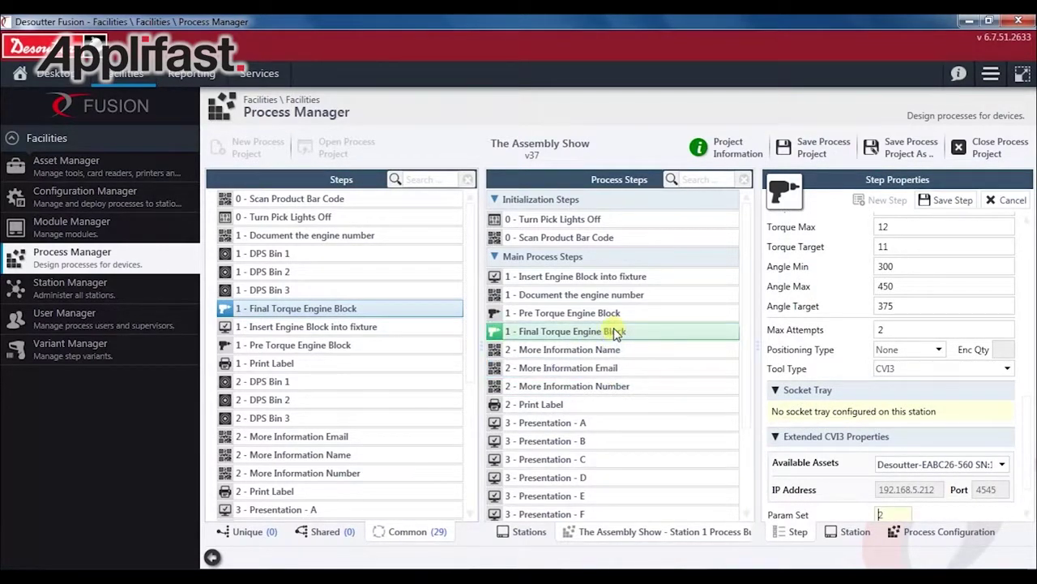
pyautogui.click(942, 205)
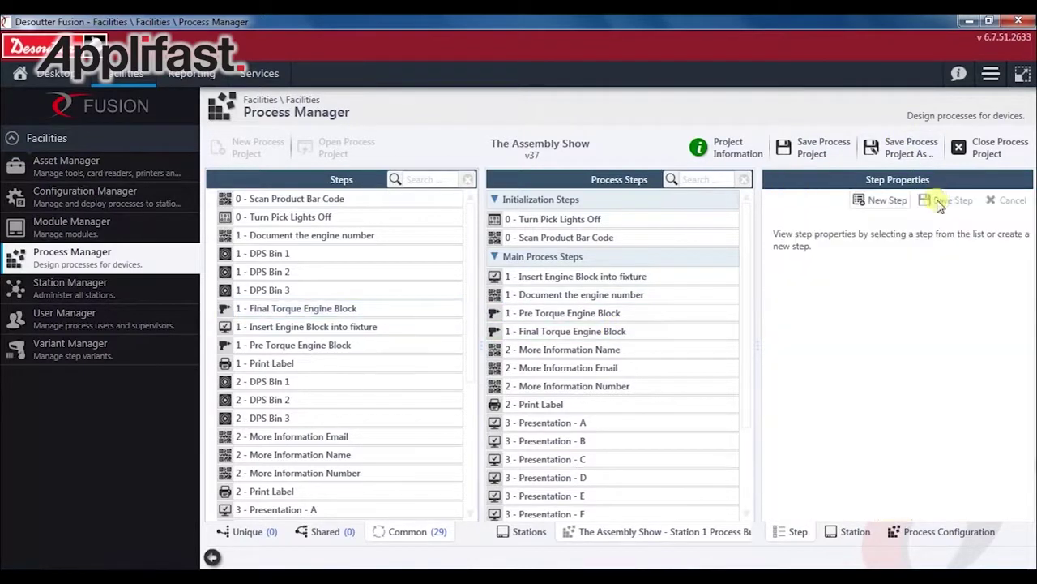
pyautogui.click(820, 154)
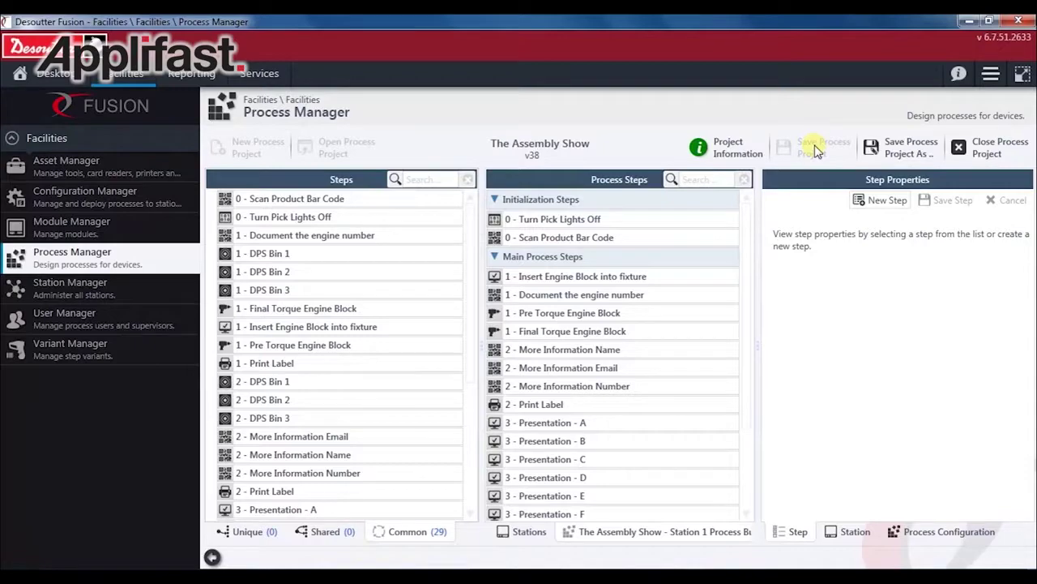